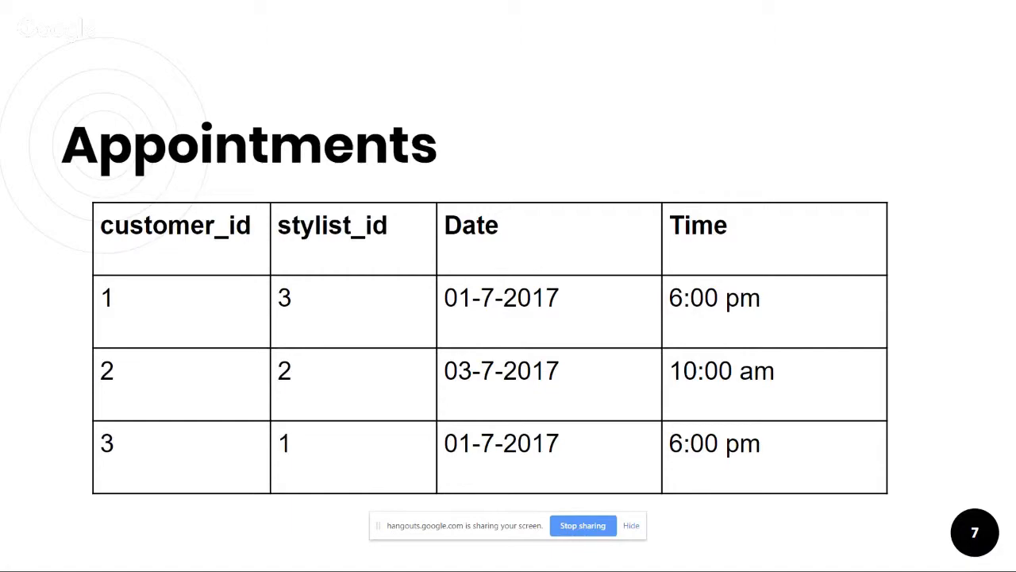
Advance to slide 8's diagram linking customers, Appointments and Stylists, then exit the slideshow
key("Right")
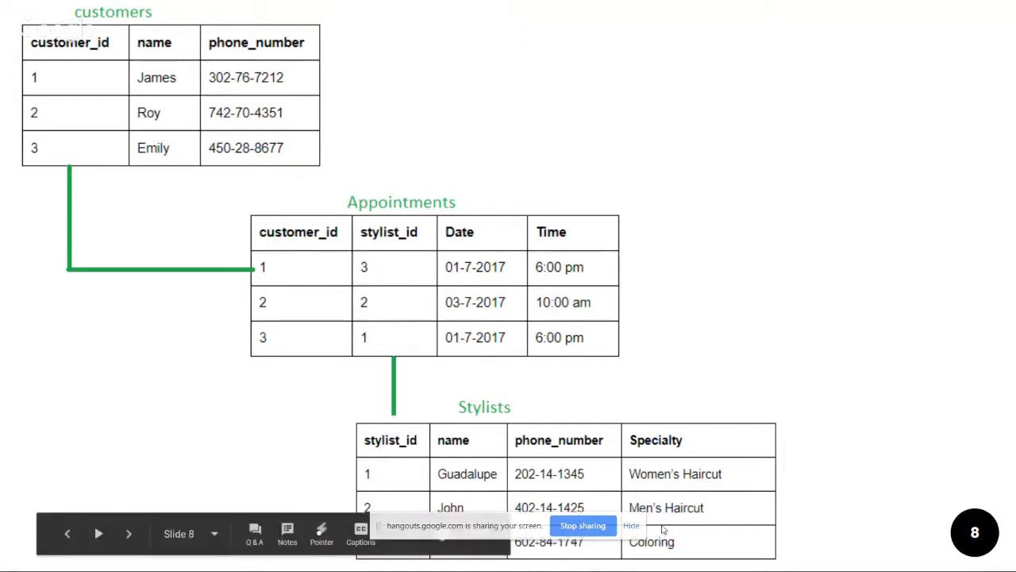
key("Escape")
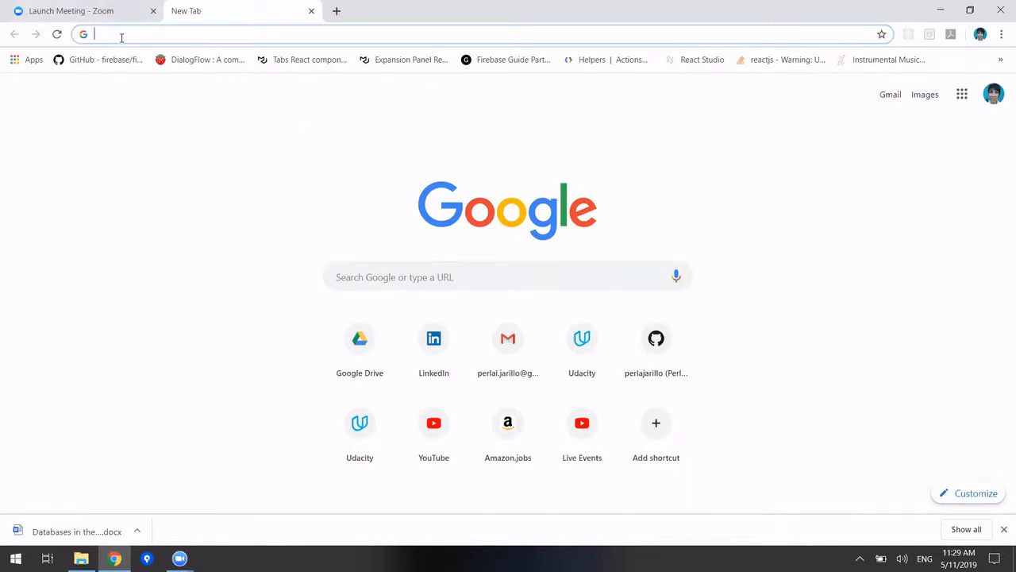
Go to aws.amazon.com and sign in to the console as root user with the account password
type("aw")
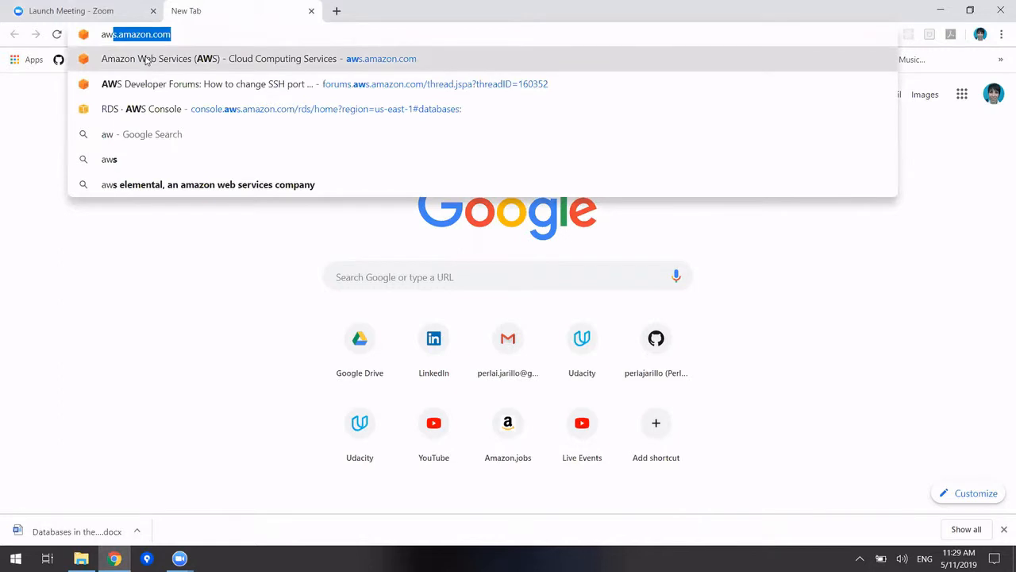
left_click(145, 59)
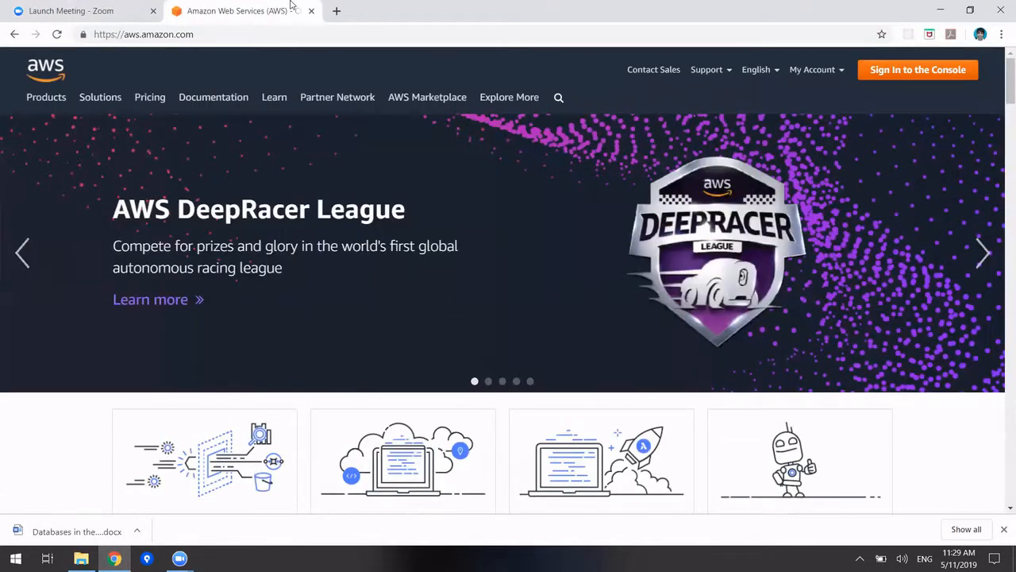
left_click(905, 75)
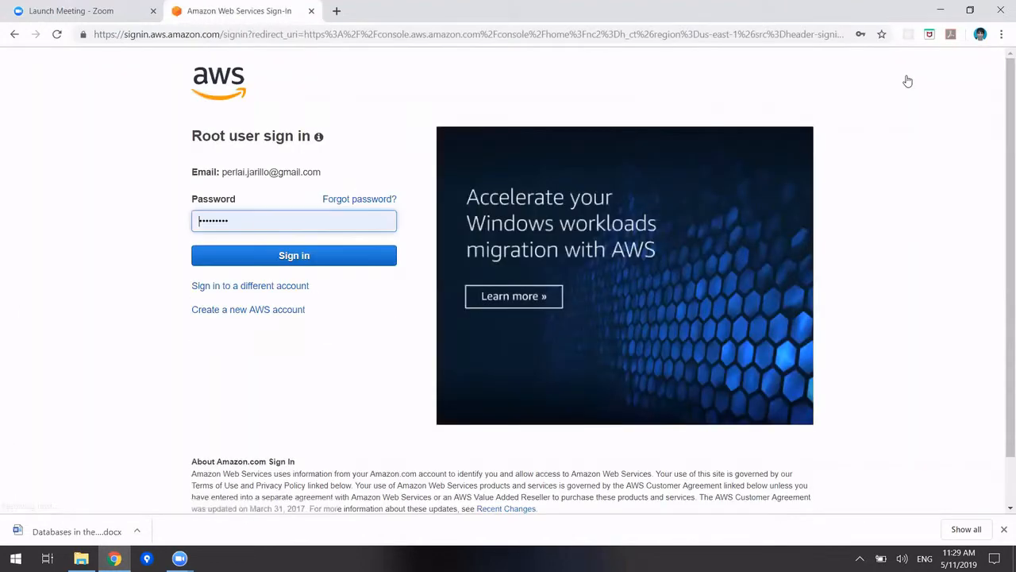
left_click(356, 259)
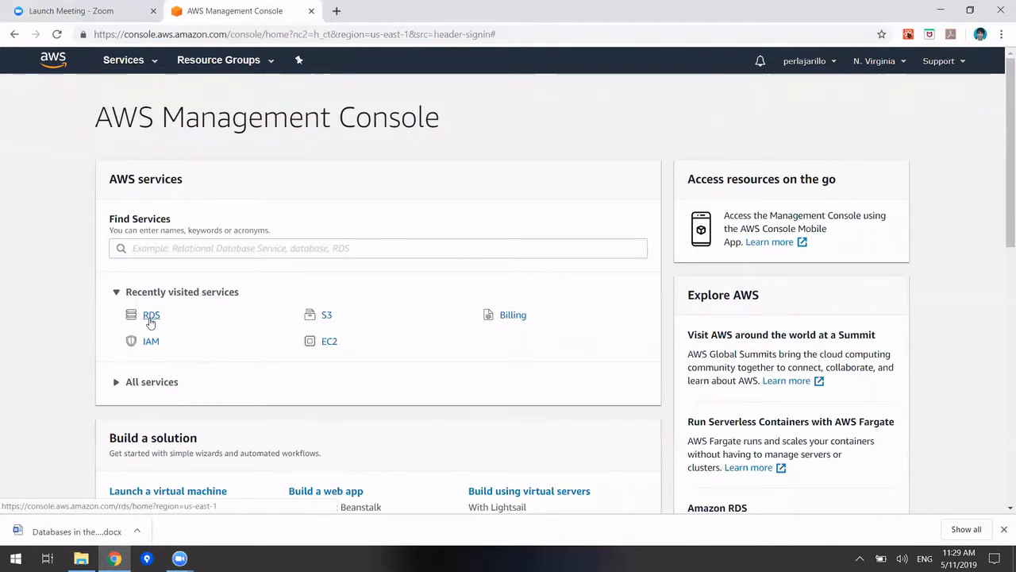
Find RDS through the services search, open its Databases list, and start Create database
left_click(155, 247)
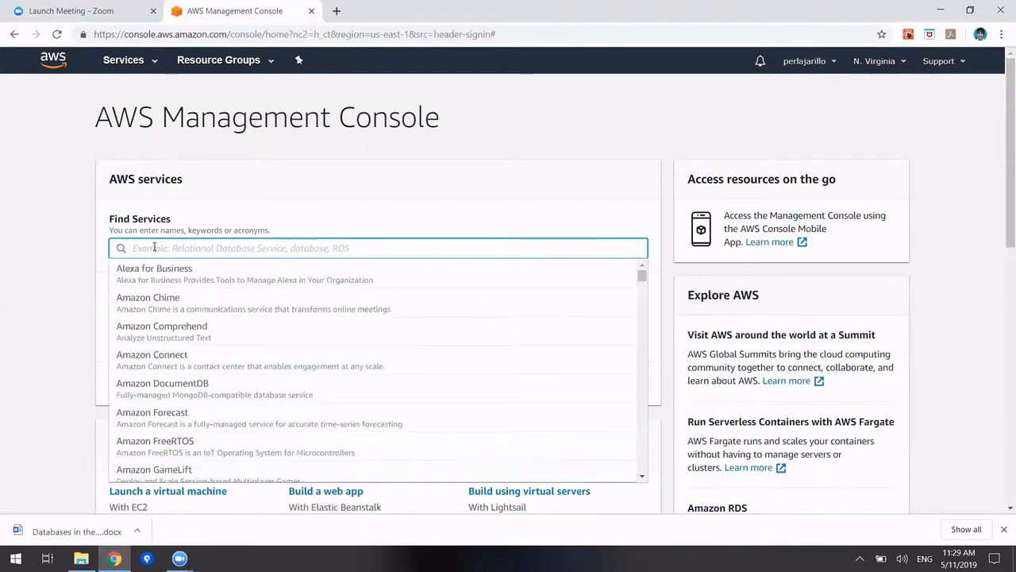
type("rd")
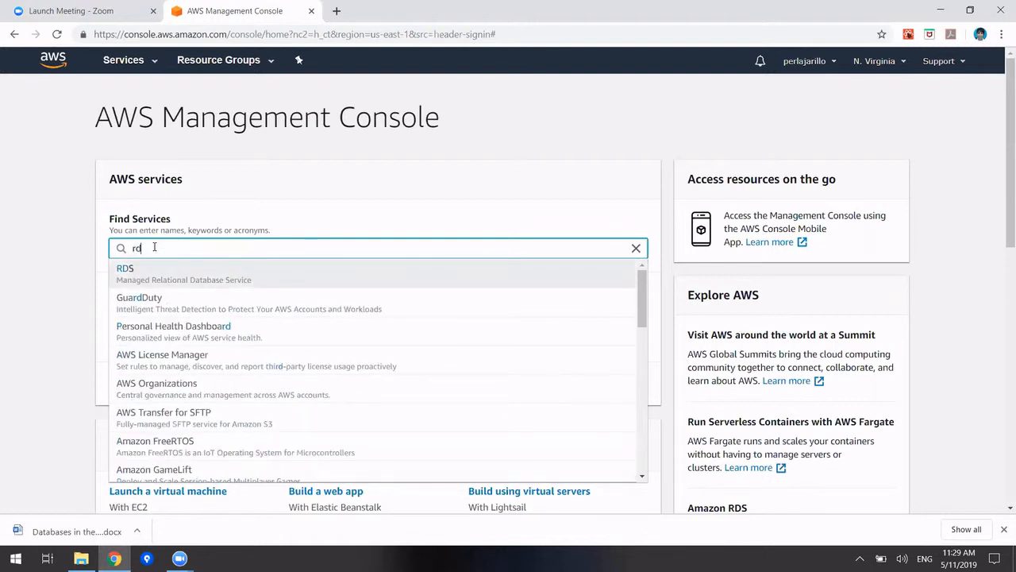
type("s")
left_click(134, 276)
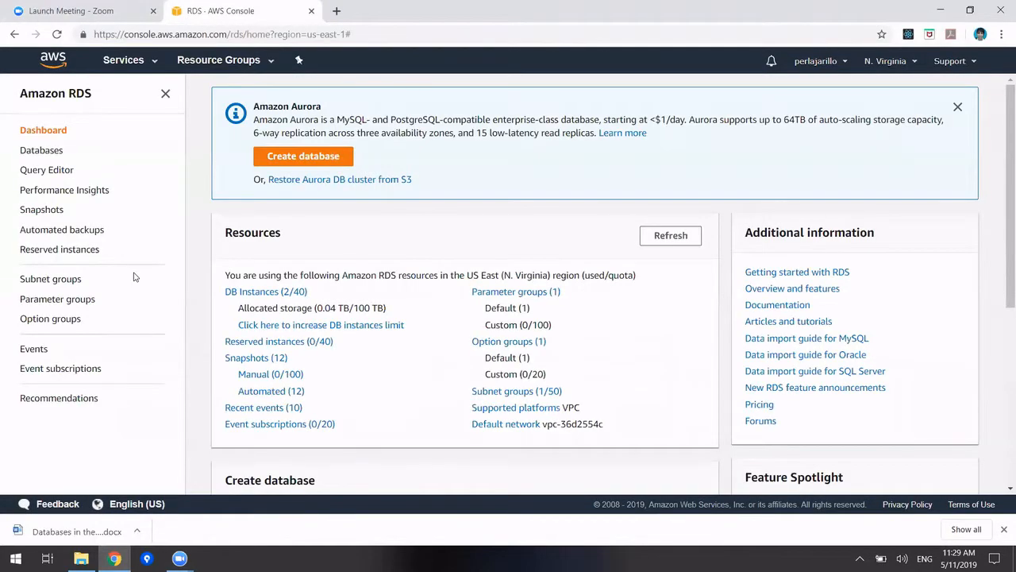
left_click(43, 153)
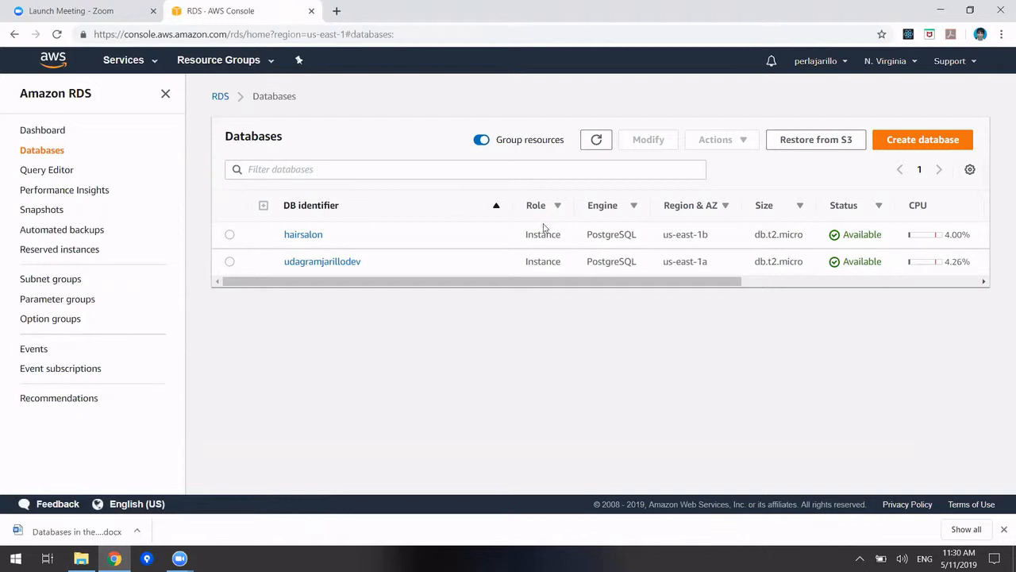
left_click(916, 141)
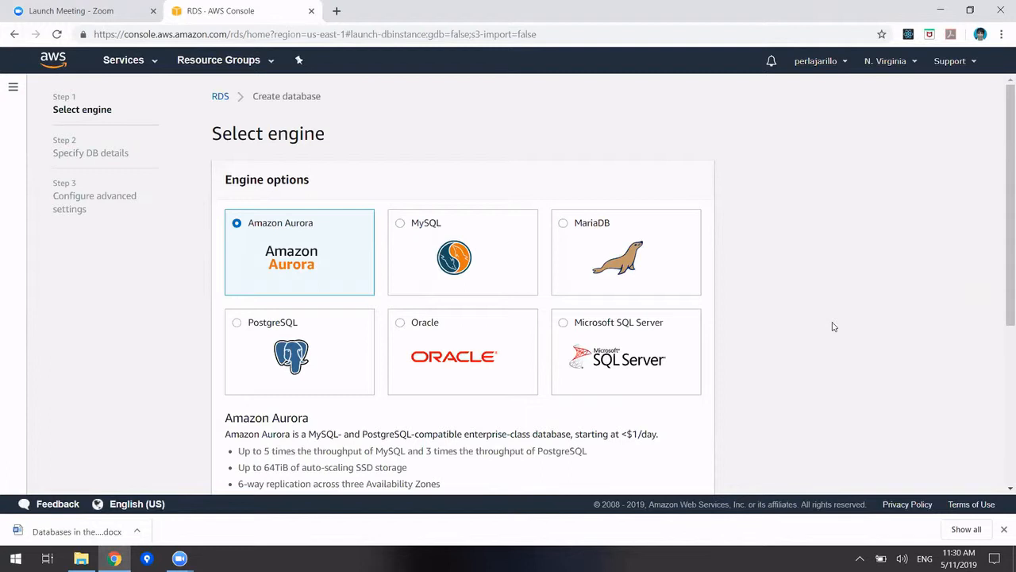
Choose PostgreSQL as the engine and select the Dev/Test use case
left_click(241, 325)
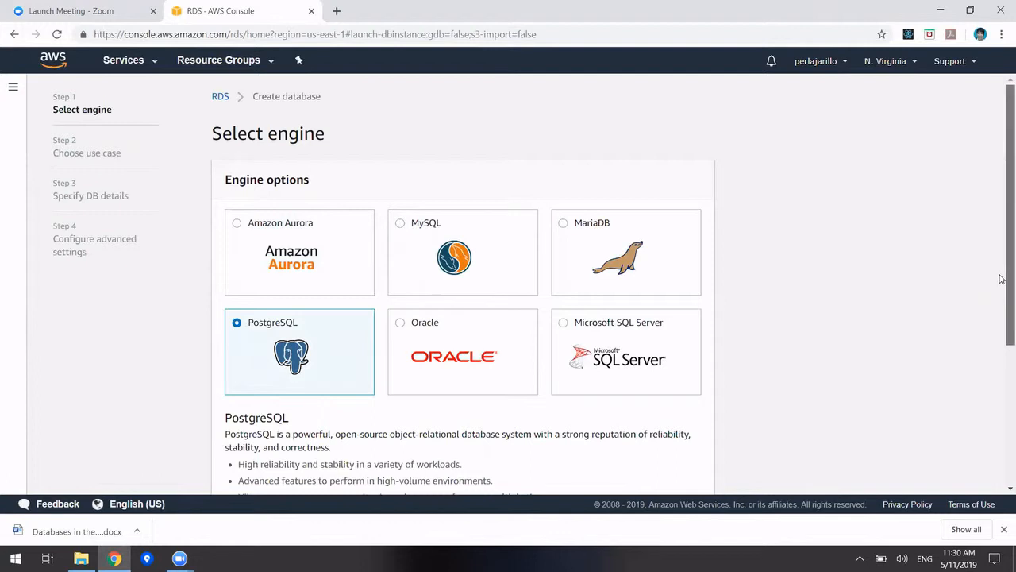
left_click_drag(1002, 277, 1000, 449)
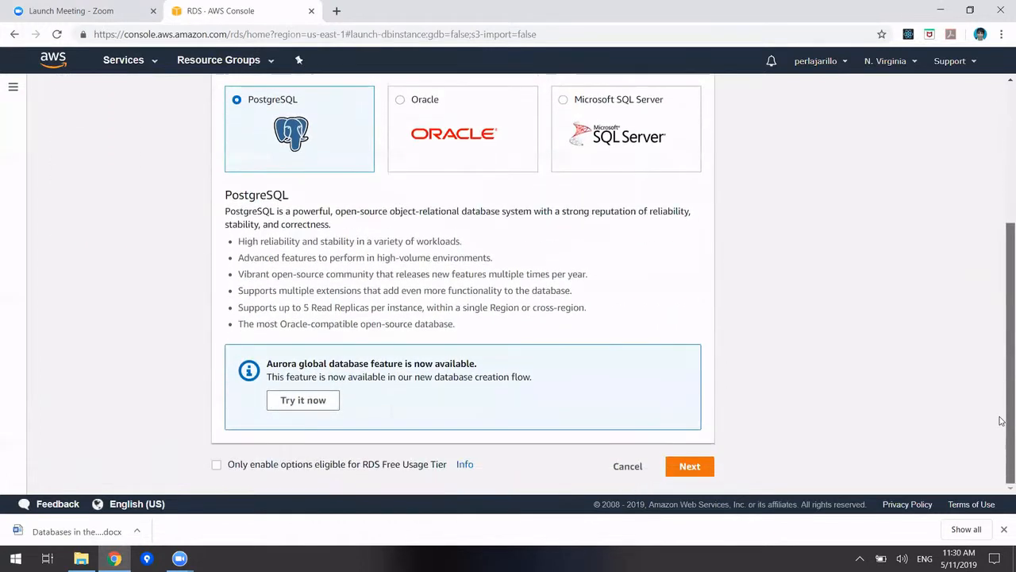
left_click(690, 470)
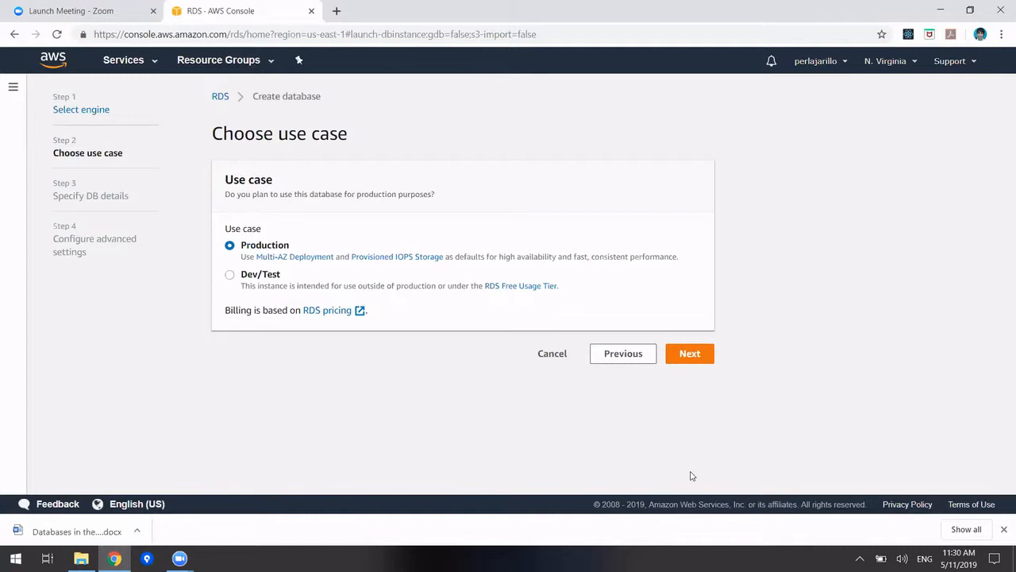
left_click(231, 277)
Go to DB details and allow only RDS Free Usage Tier options (db.t2.micro, 20 GiB SSD)
left_click(683, 355)
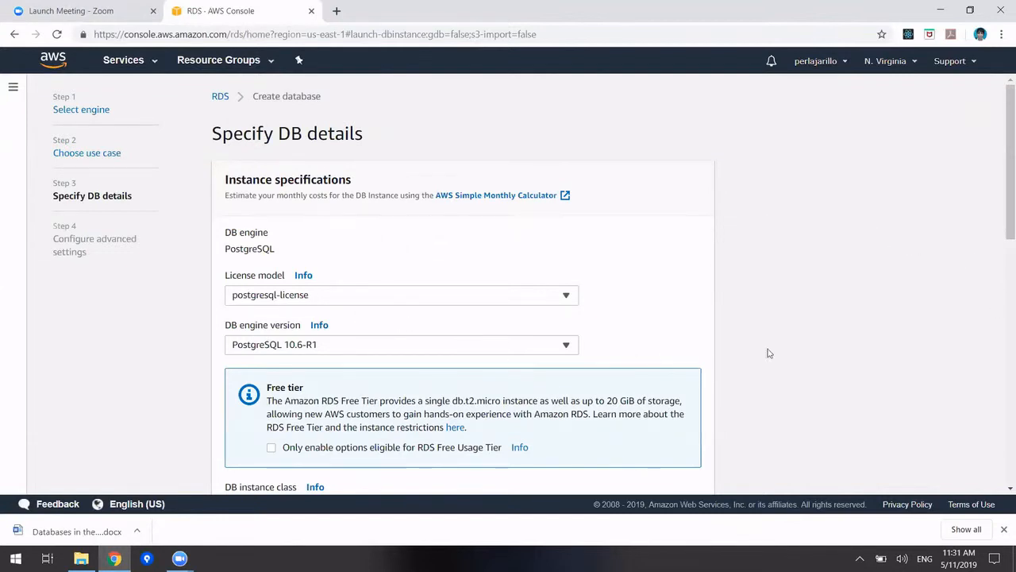
right_click(270, 448)
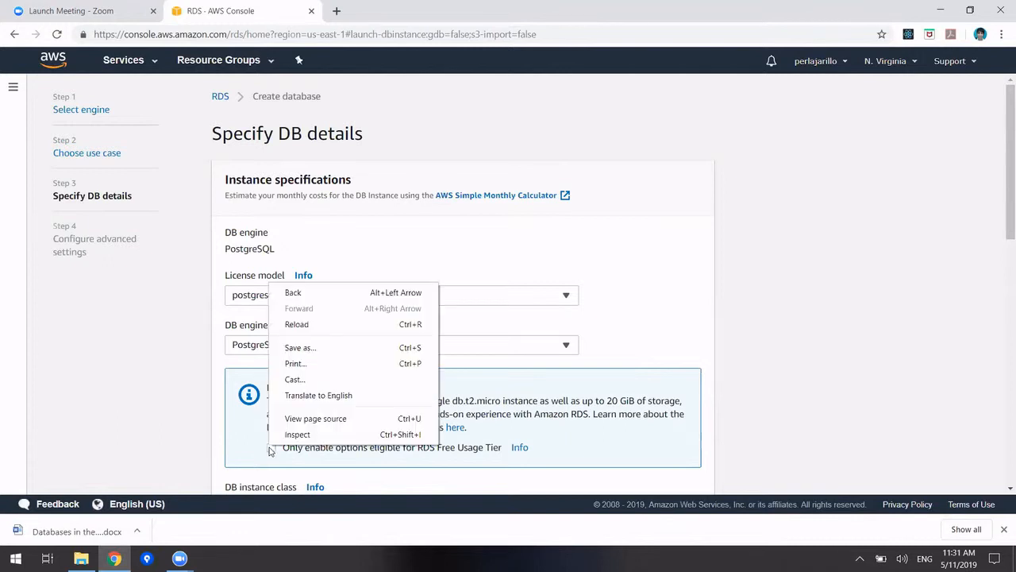
left_click(270, 449)
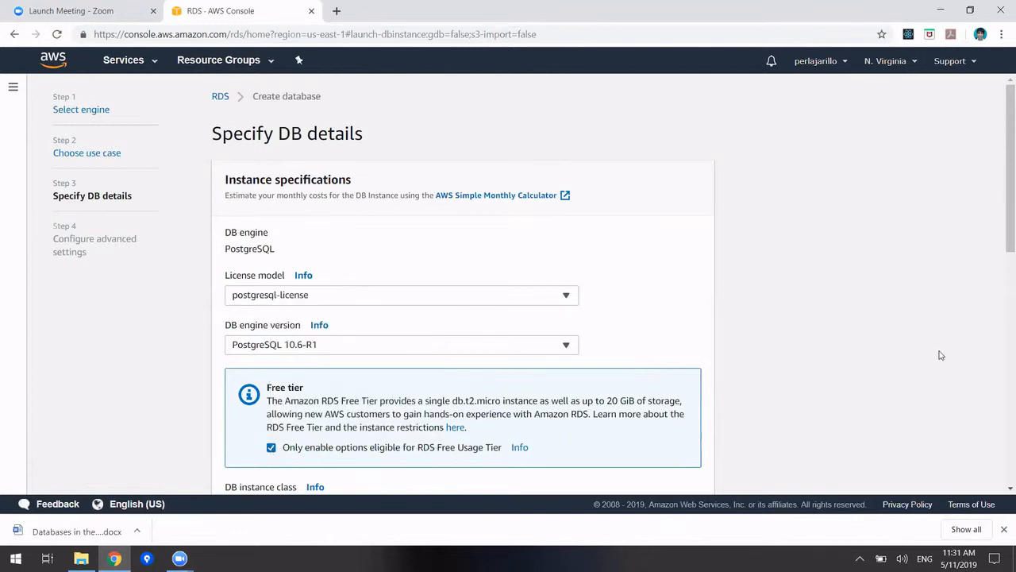
scroll(1001, 227, "down", 1)
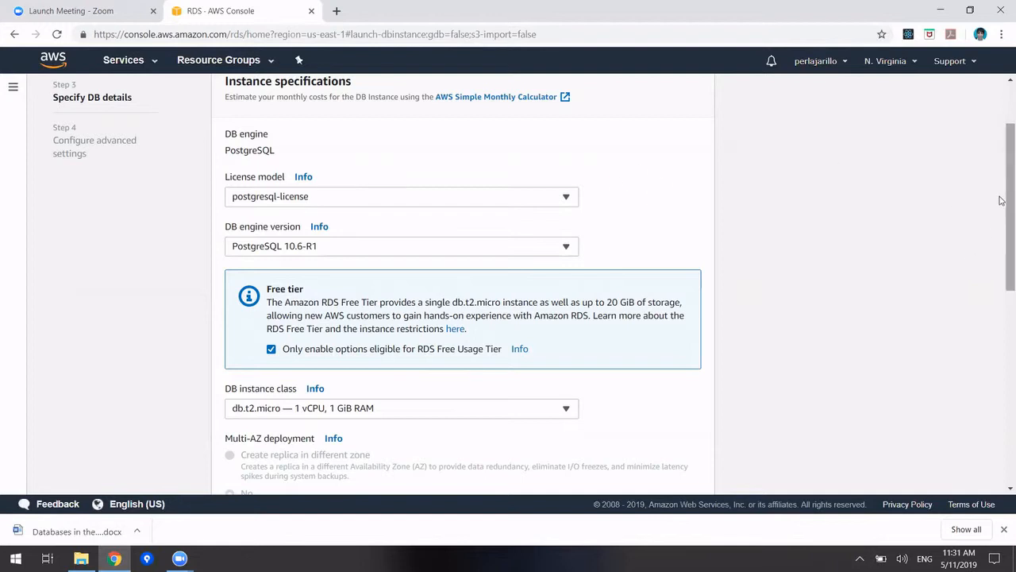
left_click_drag(1000, 200, 1001, 276)
left_click_drag(1001, 295, 1001, 352)
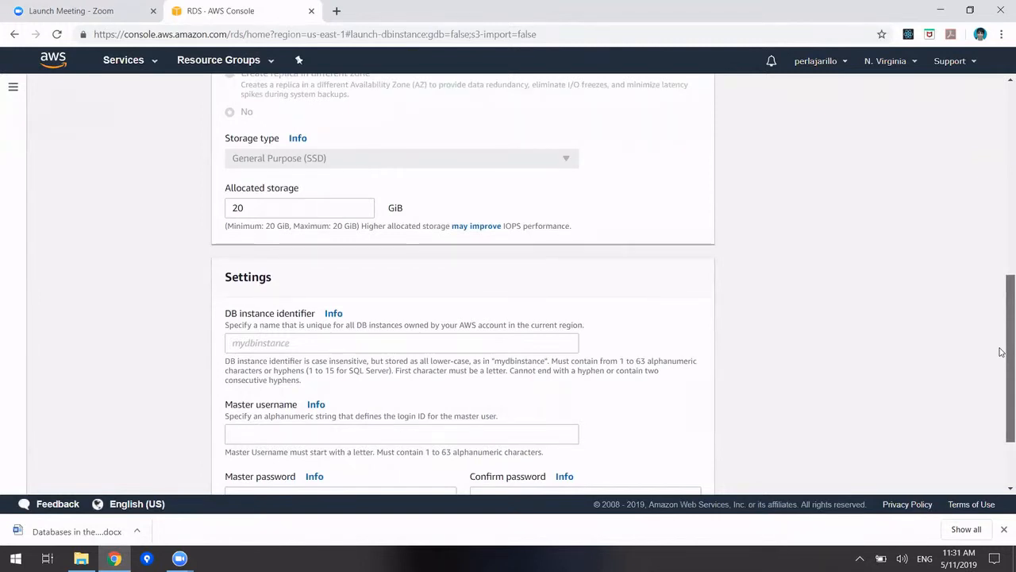
Enter hairsalondb as the DB instance identifier
left_click_drag(1001, 352, 1001, 379)
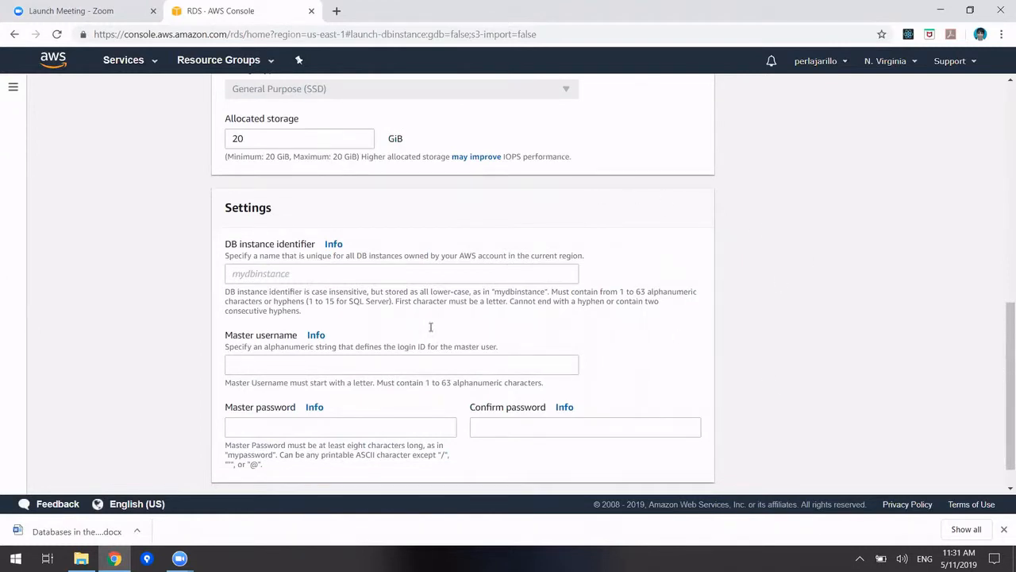
left_click(392, 271)
type("hai")
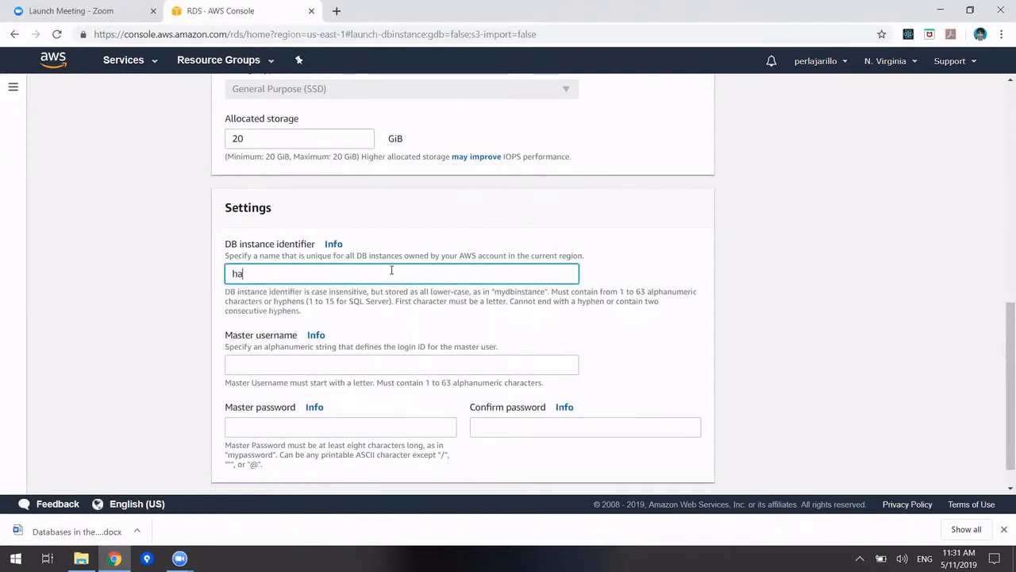
key("BackSpace")
type("irsalondb")
Set the master username to hairsalon_user and enter the master password
left_click(316, 363)
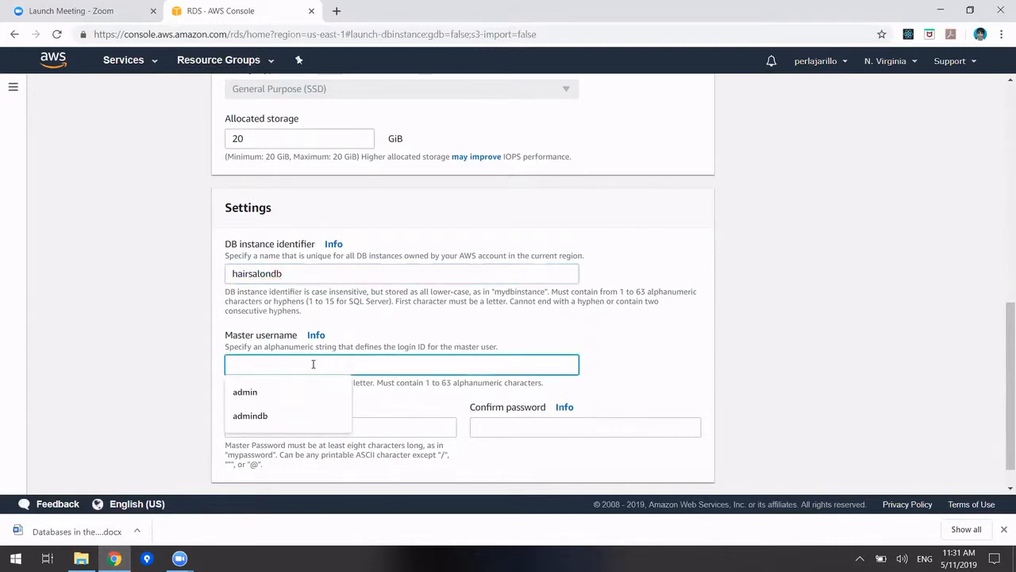
type("ha")
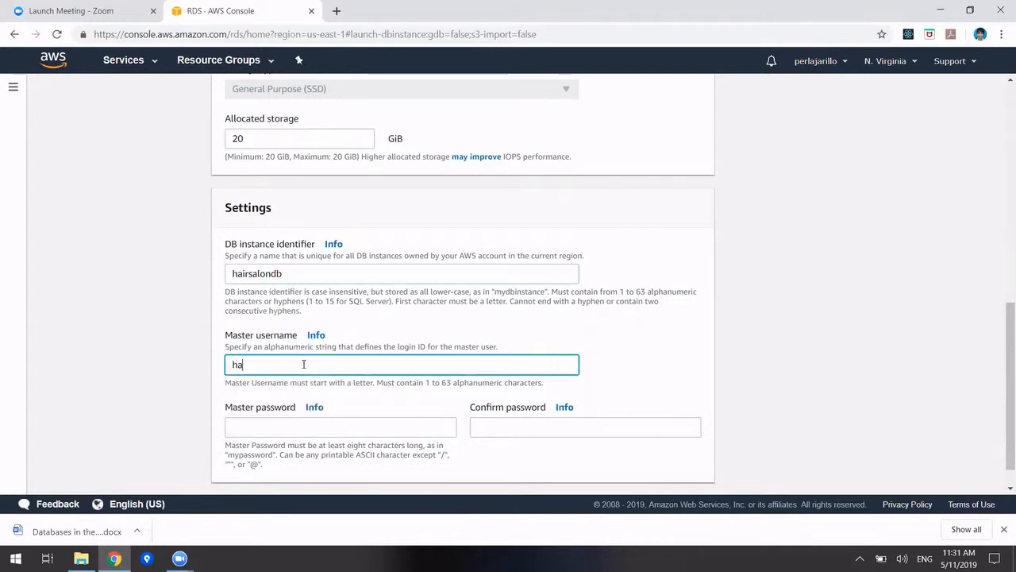
type("irsalon_user")
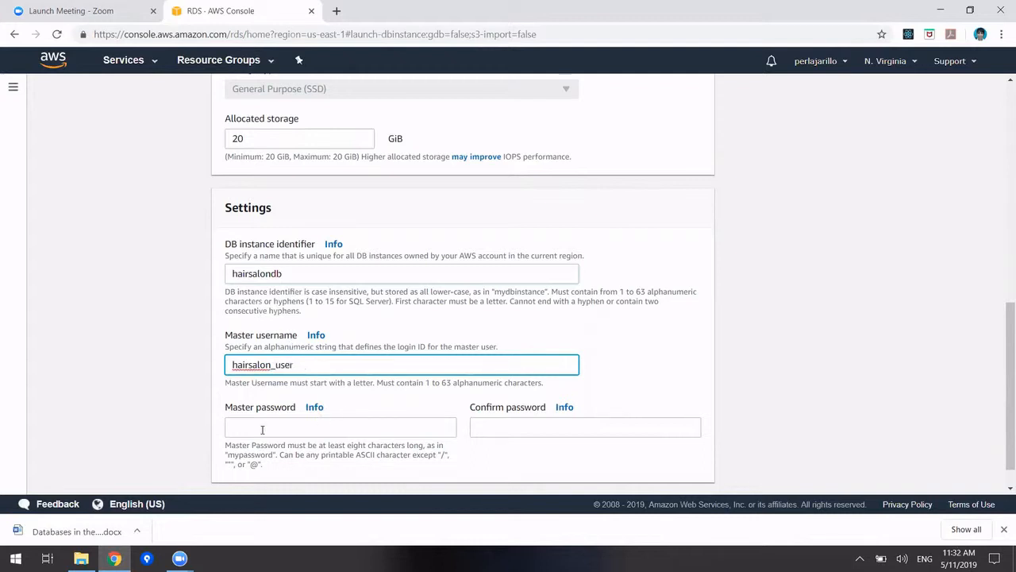
left_click(262, 429)
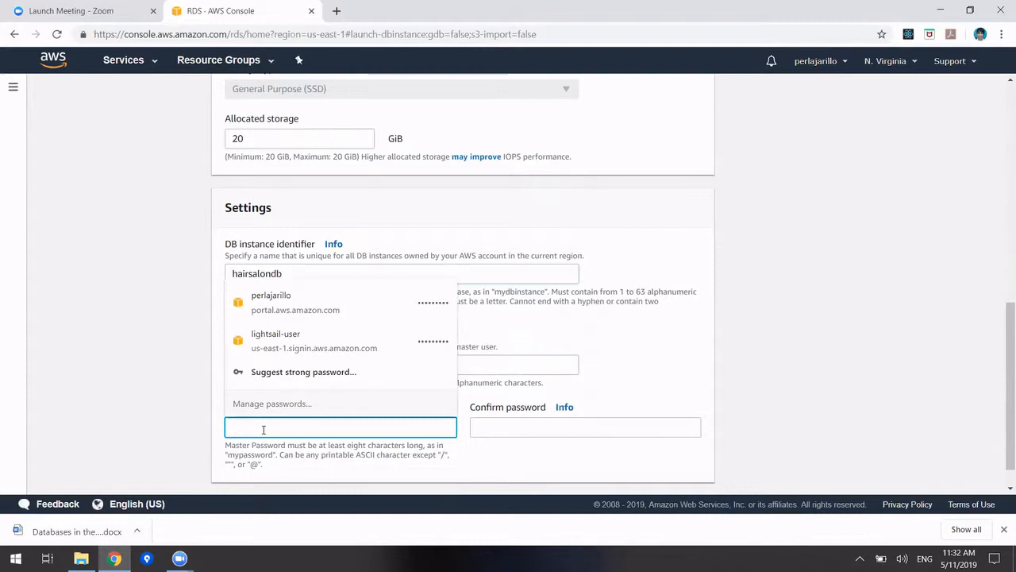
left_click(264, 429)
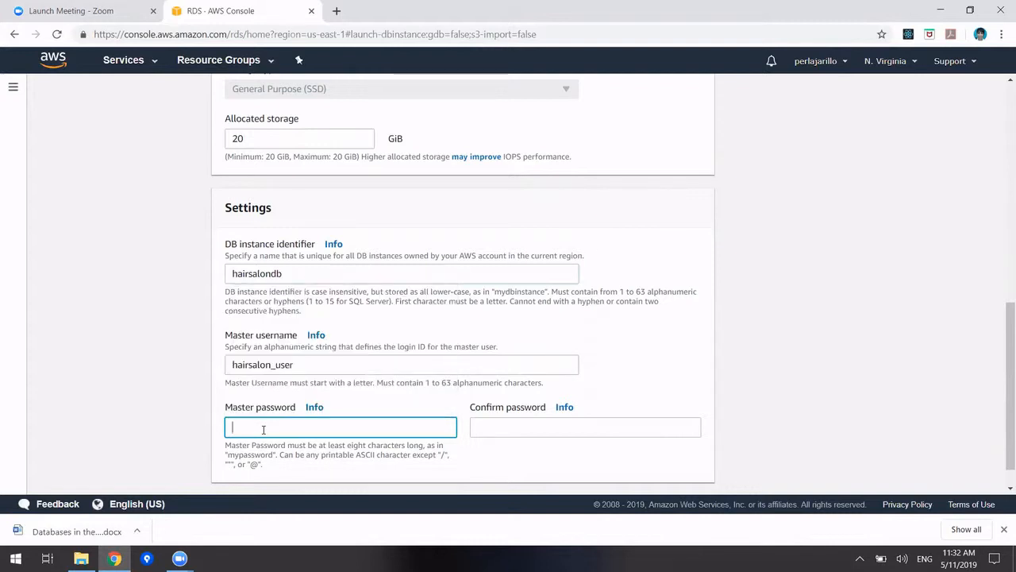
type("•••••••")
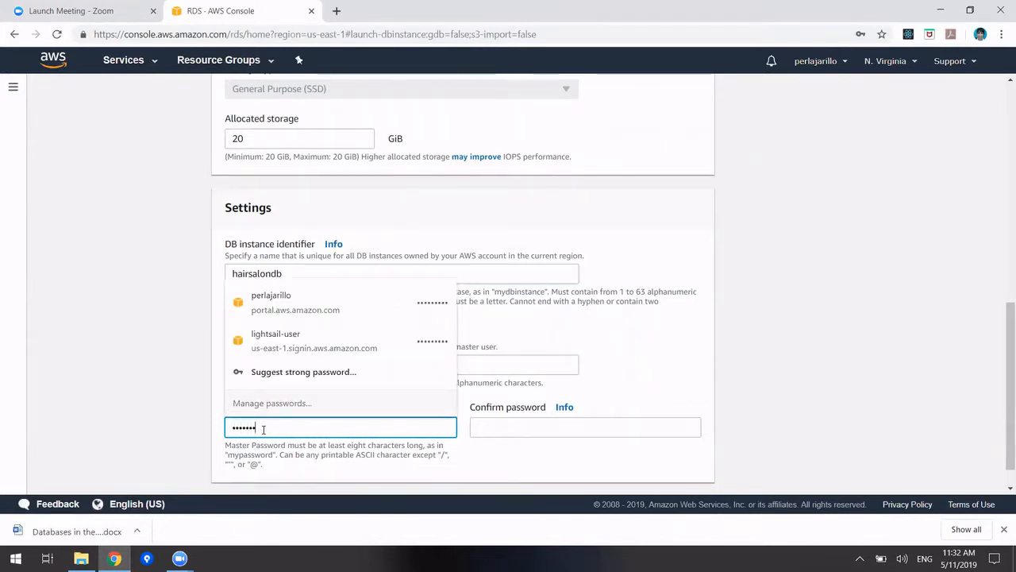
type("•")
key("Tab")
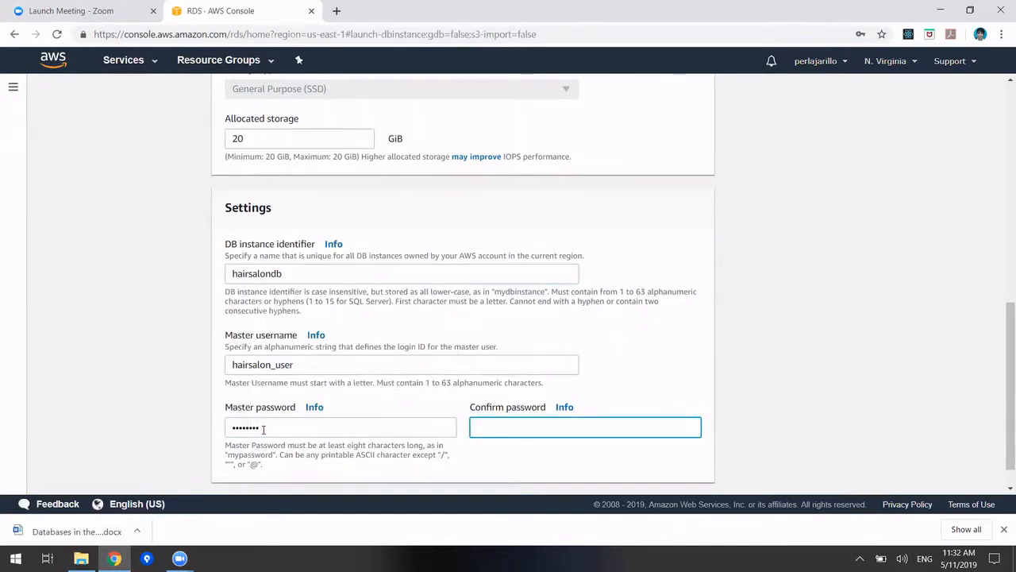
type("••••••••")
scroll(1002, 383, "down", 1)
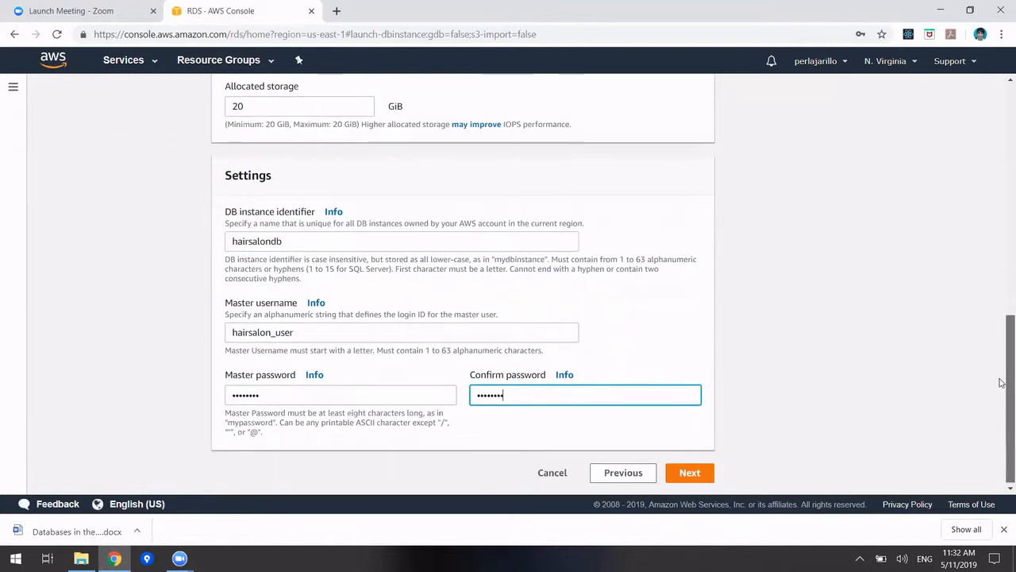
left_click_drag(1001, 383, 1000, 404)
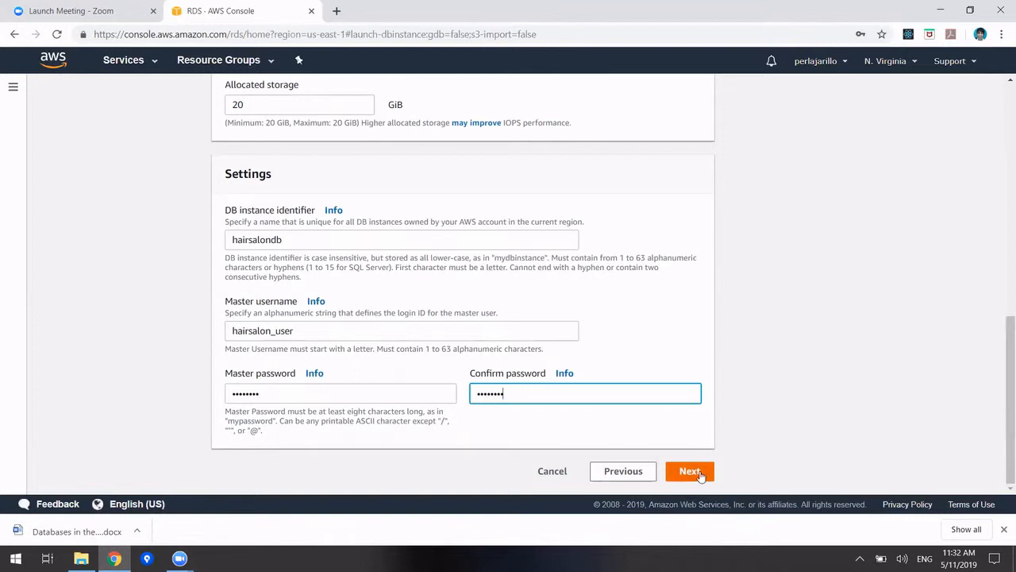
Move to advanced settings, decline Chrome's password-save offer, and scroll to Database options
left_click(690, 472)
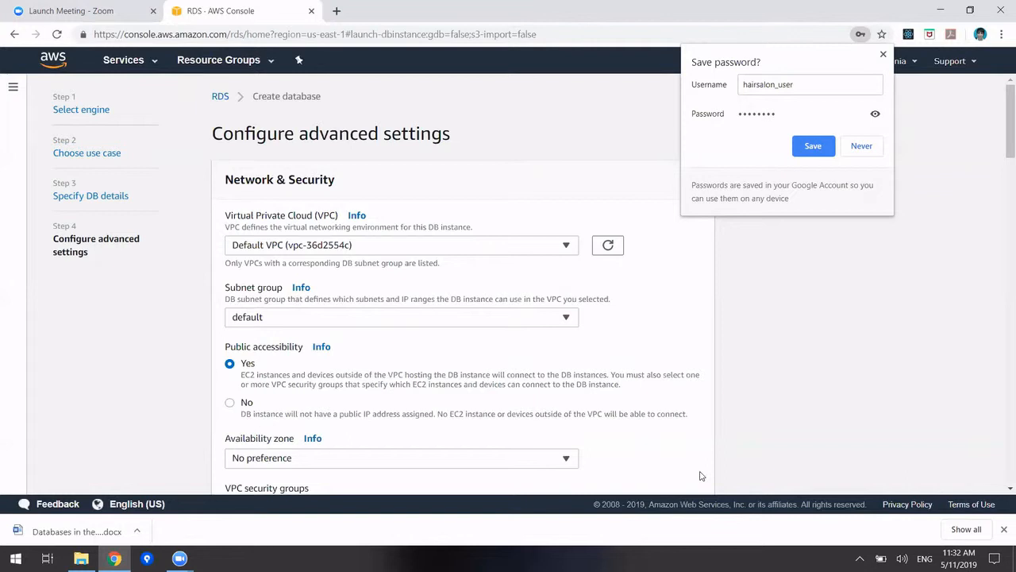
left_click(236, 369)
left_click_drag(1002, 134, 1002, 197)
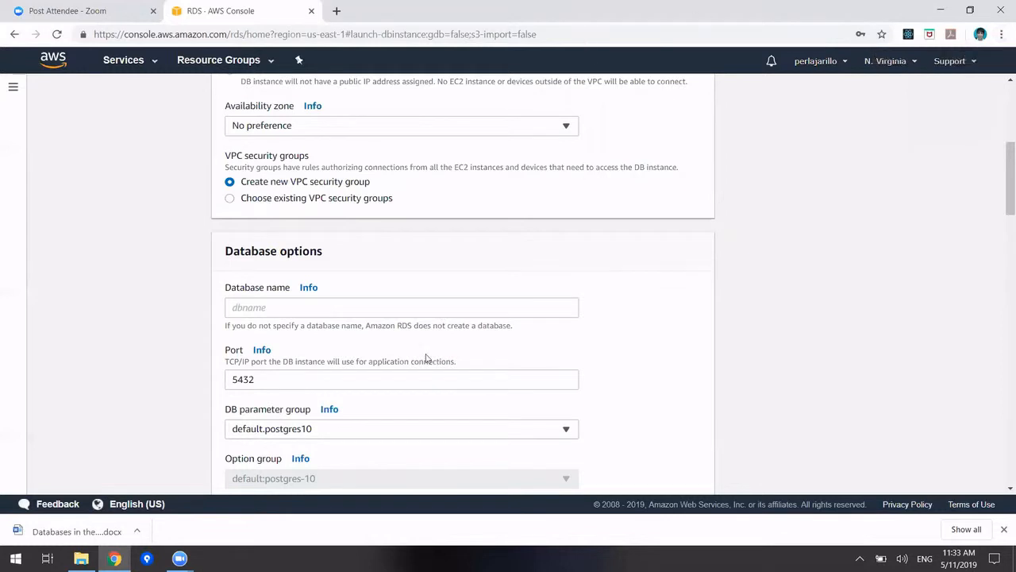
Name the initial database hairsalondb, leaving the port at 5432
left_click(411, 311)
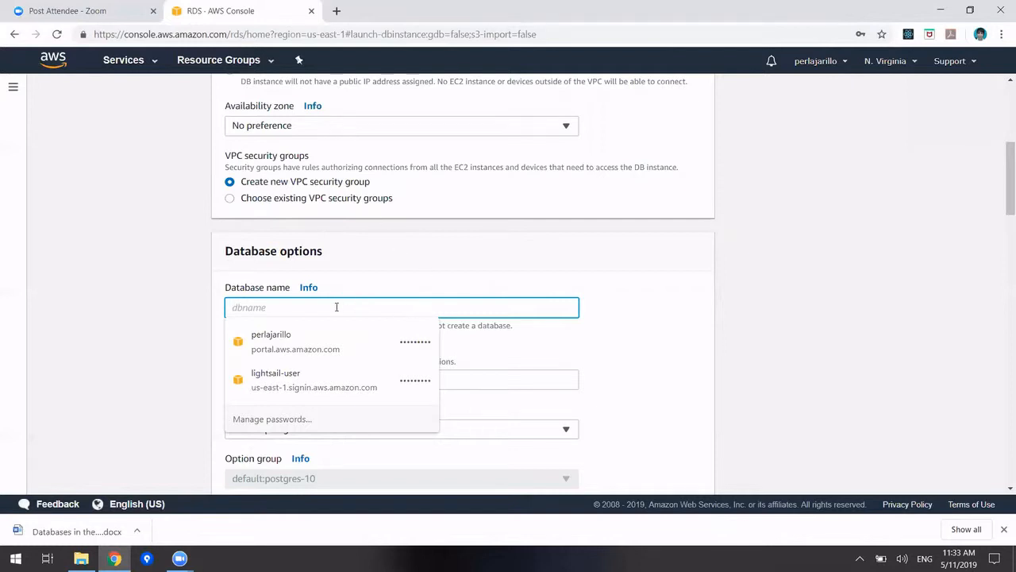
type("hair")
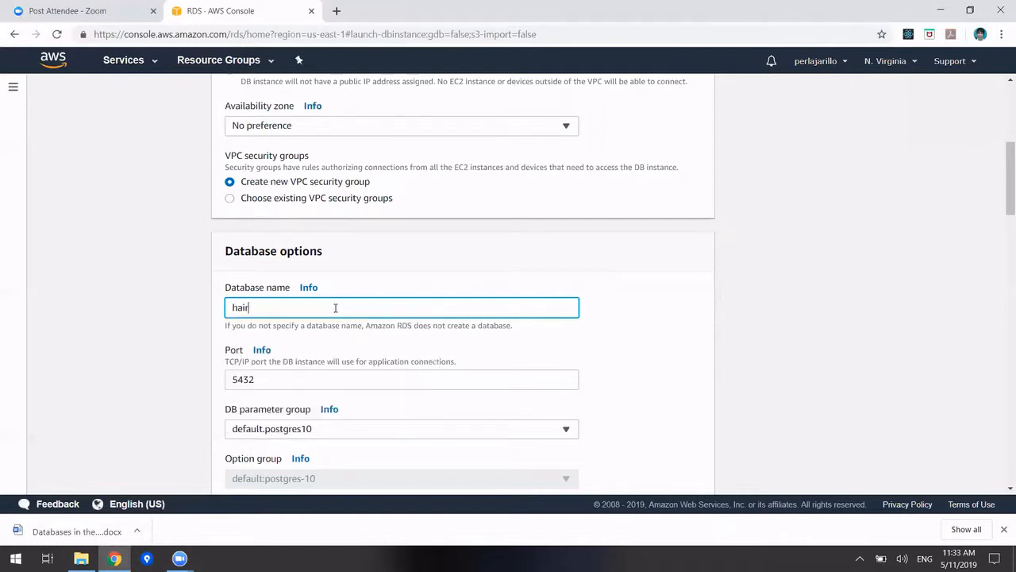
type("salondb")
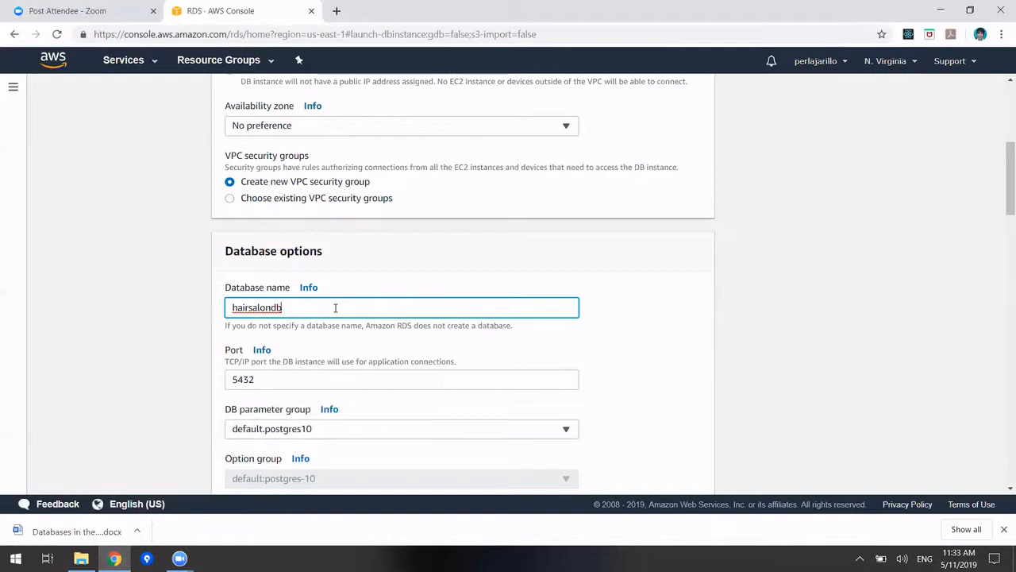
left_click(271, 384)
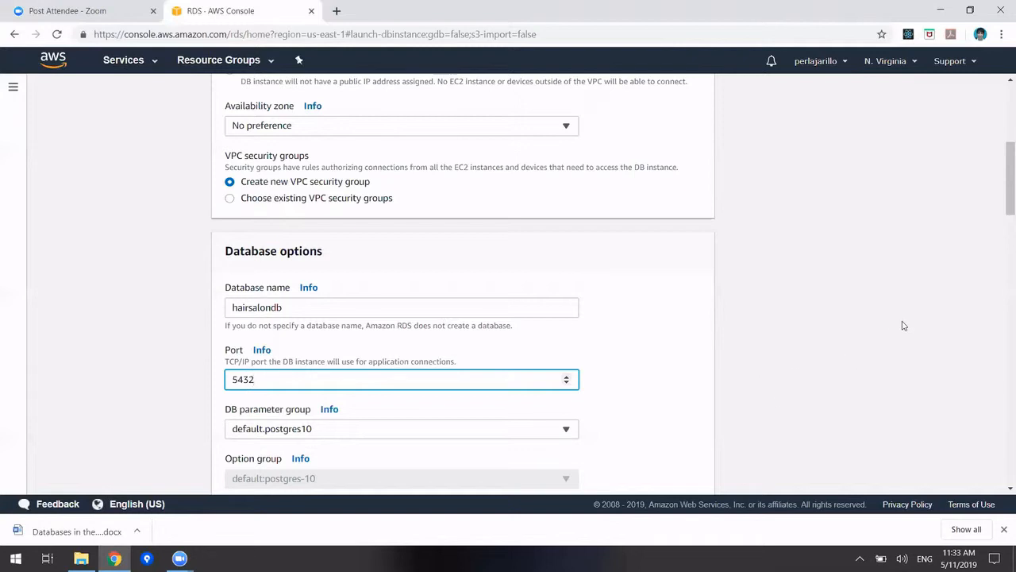
Enable Postgresql log export and deletion protection, then create the database
scroll(1001, 192, "down", 3)
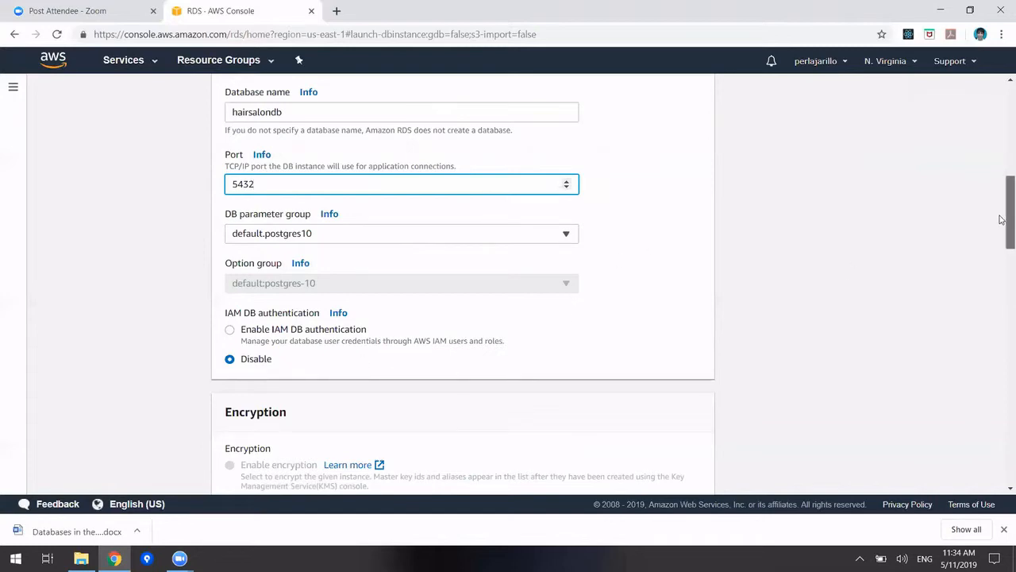
left_click_drag(1001, 219, 1001, 429)
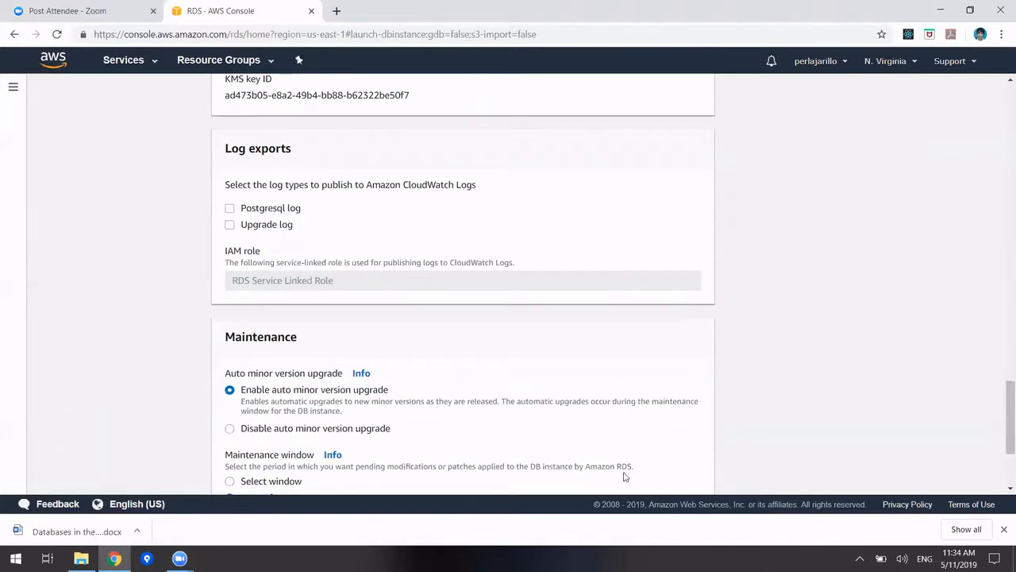
left_click(231, 210)
left_click_drag(1007, 415, 1001, 465)
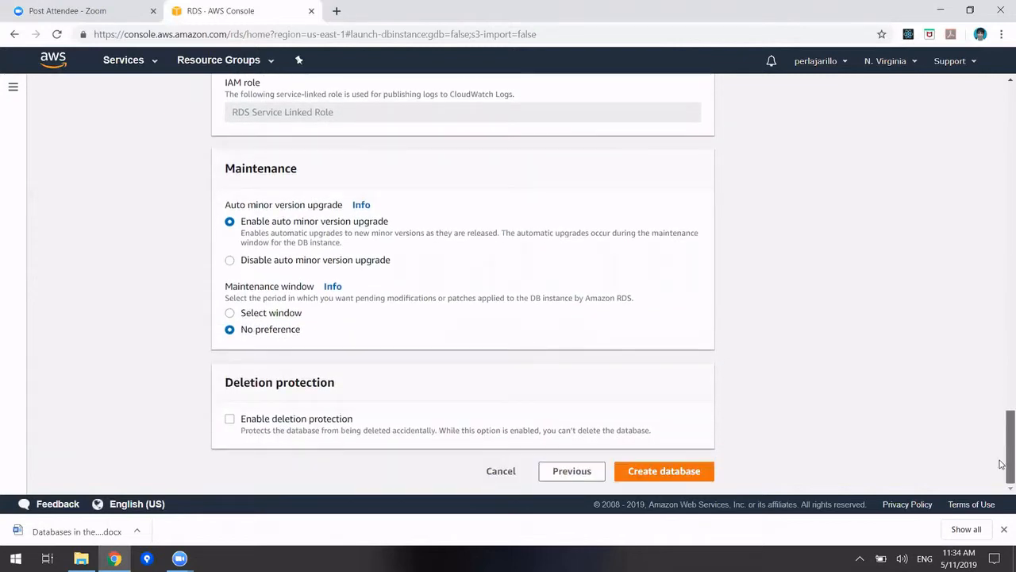
left_click(230, 419)
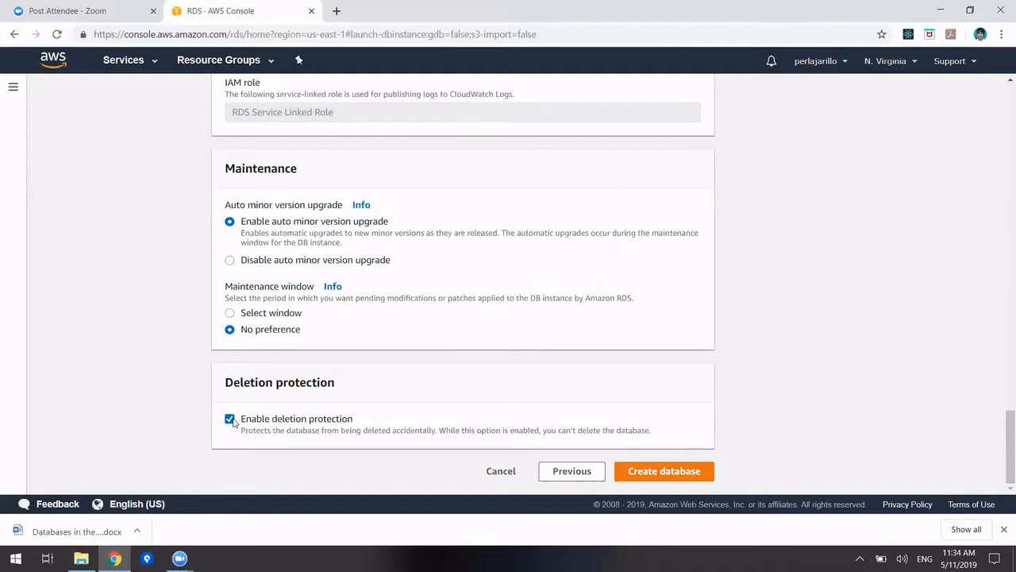
left_click(652, 472)
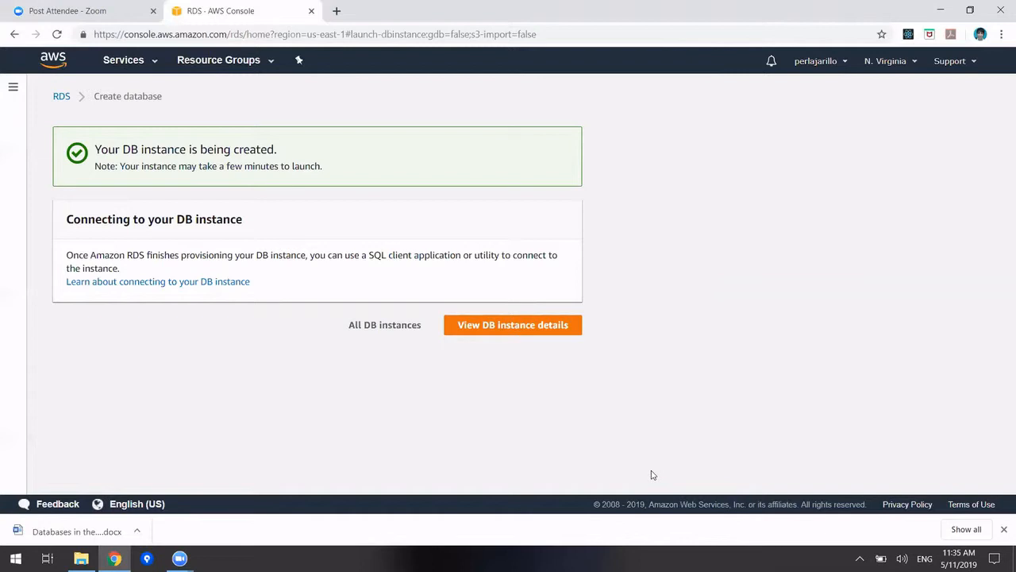
Check hairsalondb's Creating status in its instance details, then return to the Databases list
left_click(545, 339)
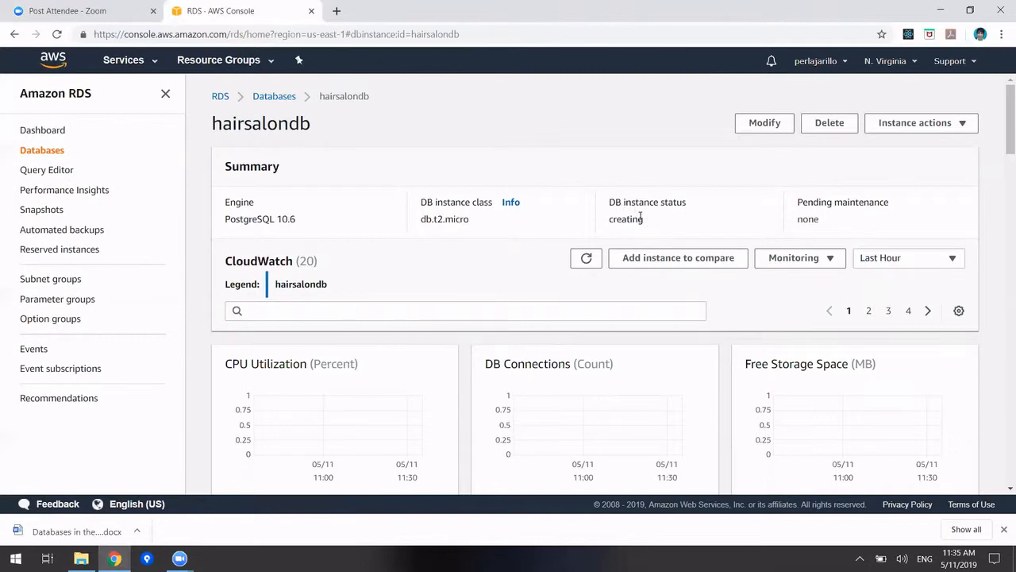
left_click_drag(643, 221, 599, 225)
mouse_move(1005, 129)
left_mouse_down()
mouse_move(1002, 189)
mouse_move(1001, 127)
left_mouse_up()
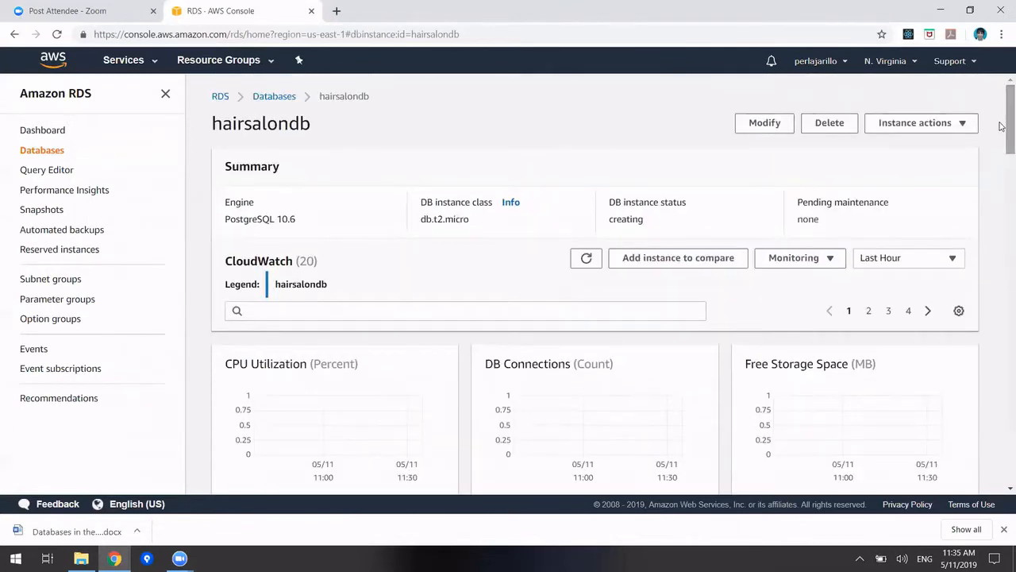
left_click(45, 150)
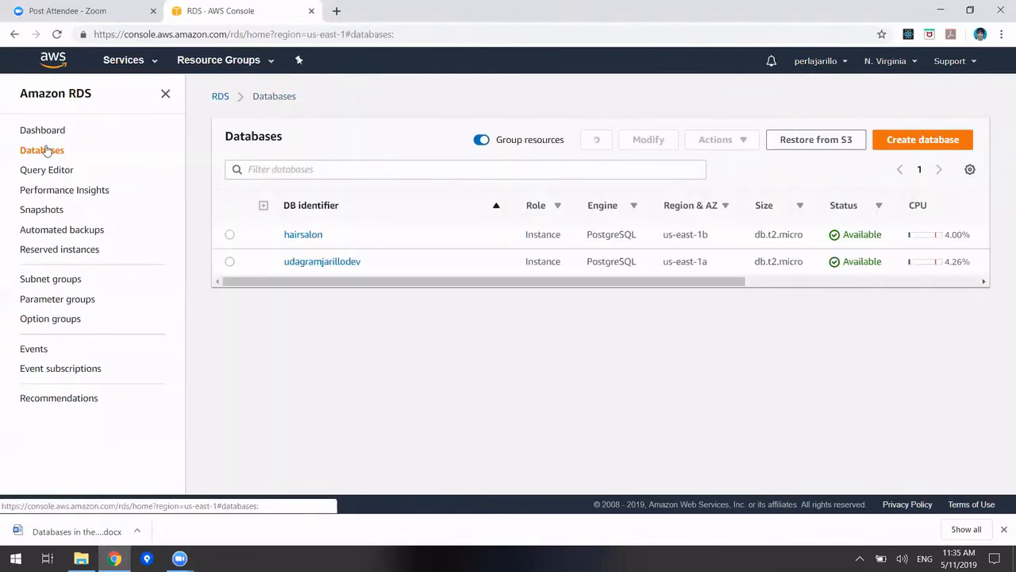
Open the hairsalon database's details page, then minimize the browser to reveal the desktop
left_click(301, 236)
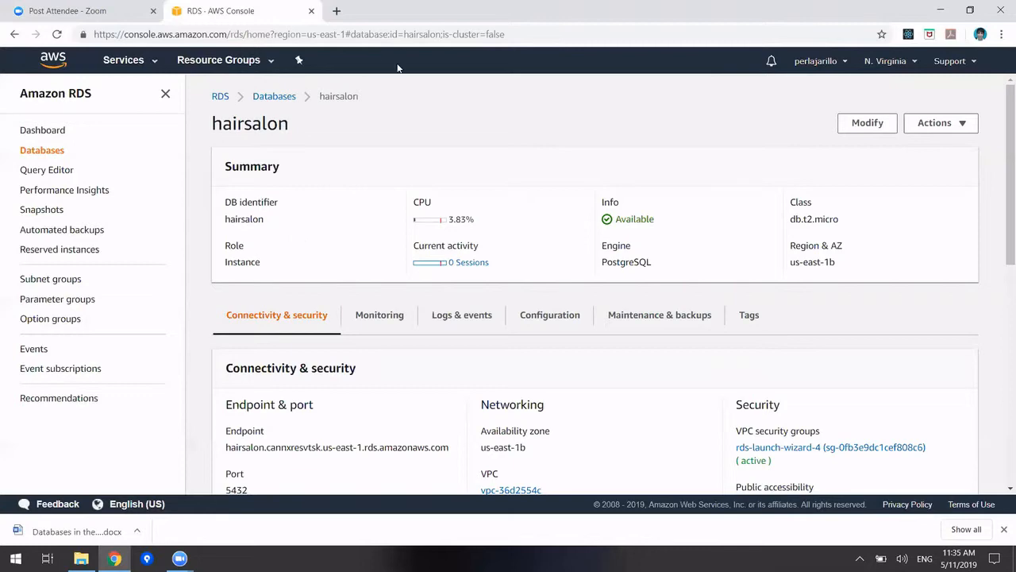
left_click(942, 16)
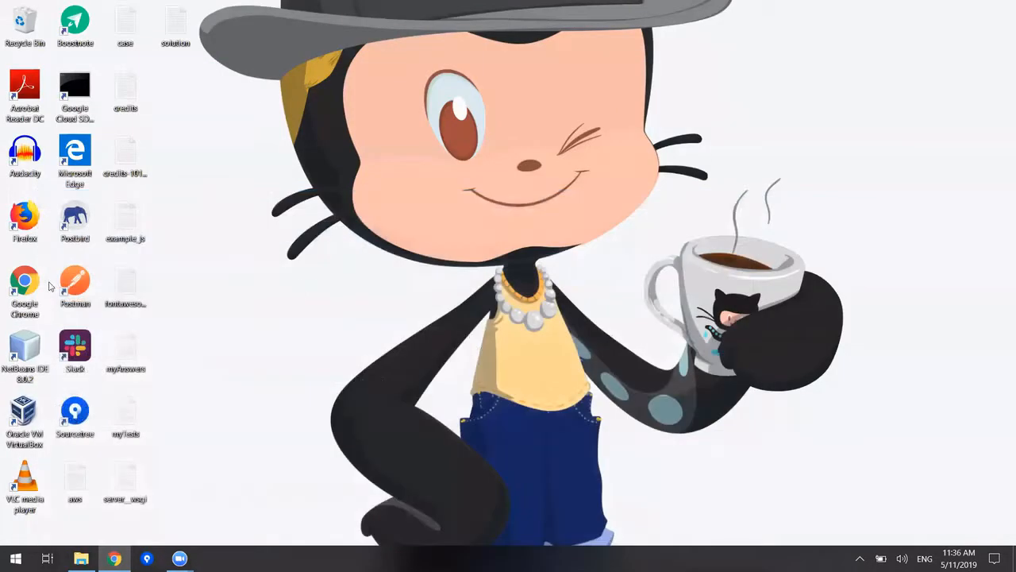
Launch Postbird and start a blank connection (localhost, port 5432), declining the update offer
double_click(81, 221)
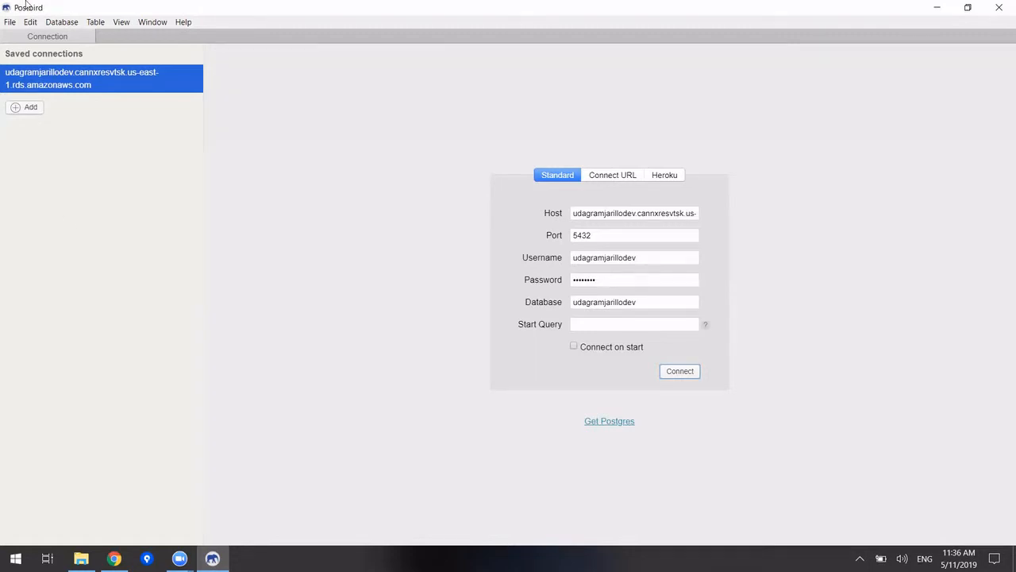
left_click(30, 107)
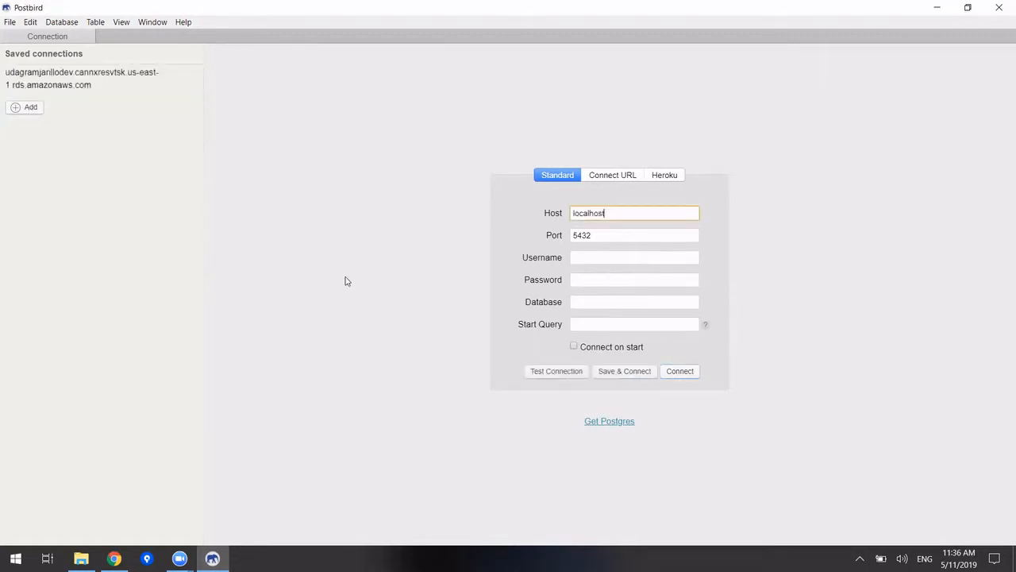
left_click(610, 251)
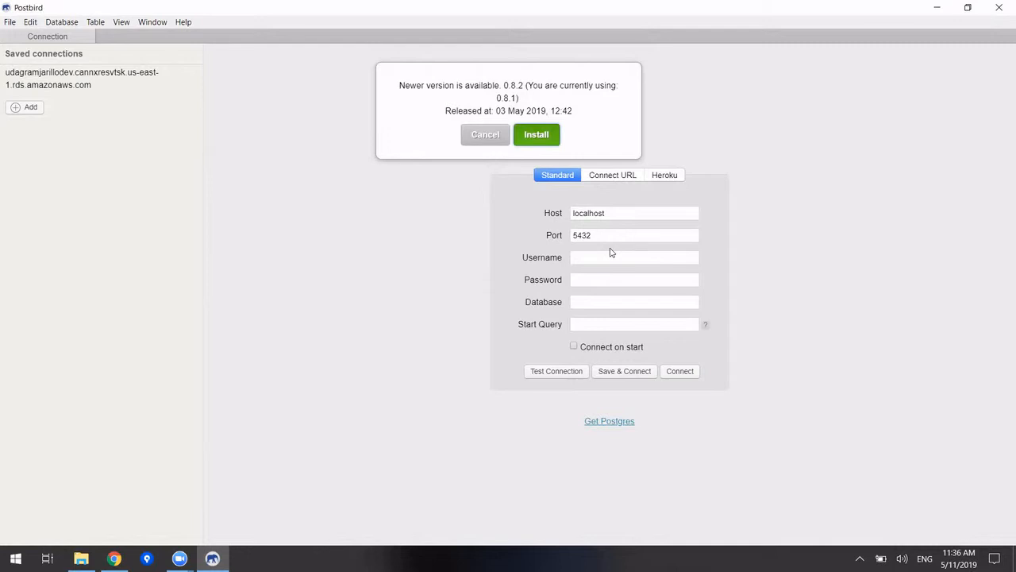
left_click(492, 138)
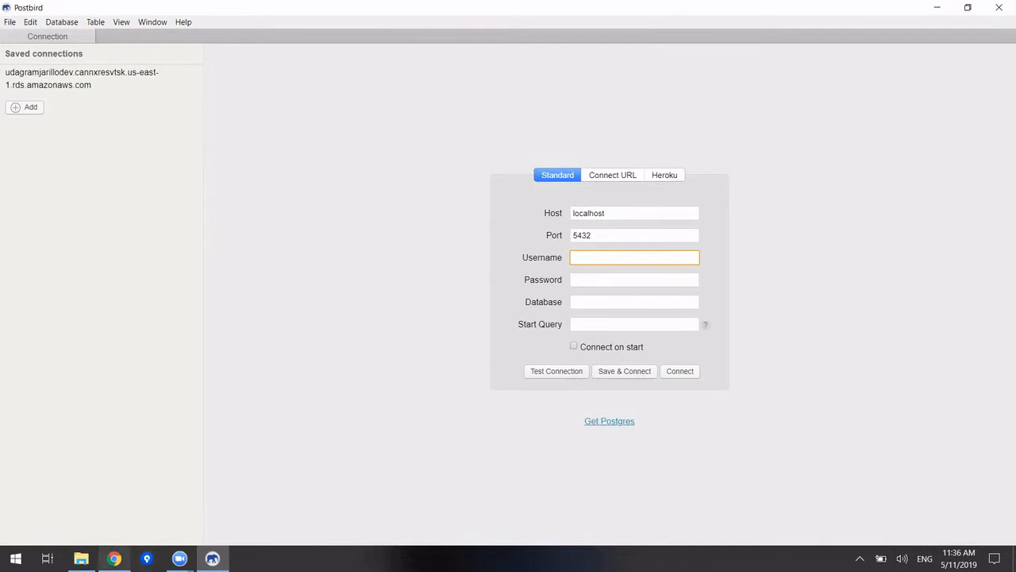
left_click(114, 558)
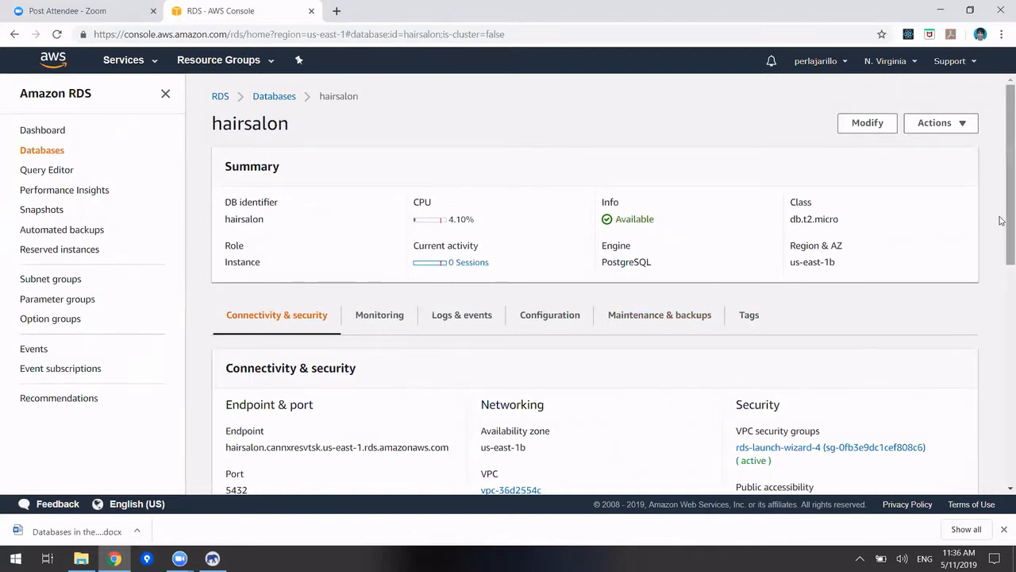
Copy the hairsalon endpoint hostname from Connectivity & security and go back to Postbird
scroll(1002, 228, "down", 1)
scroll(1001, 238, "down", 2)
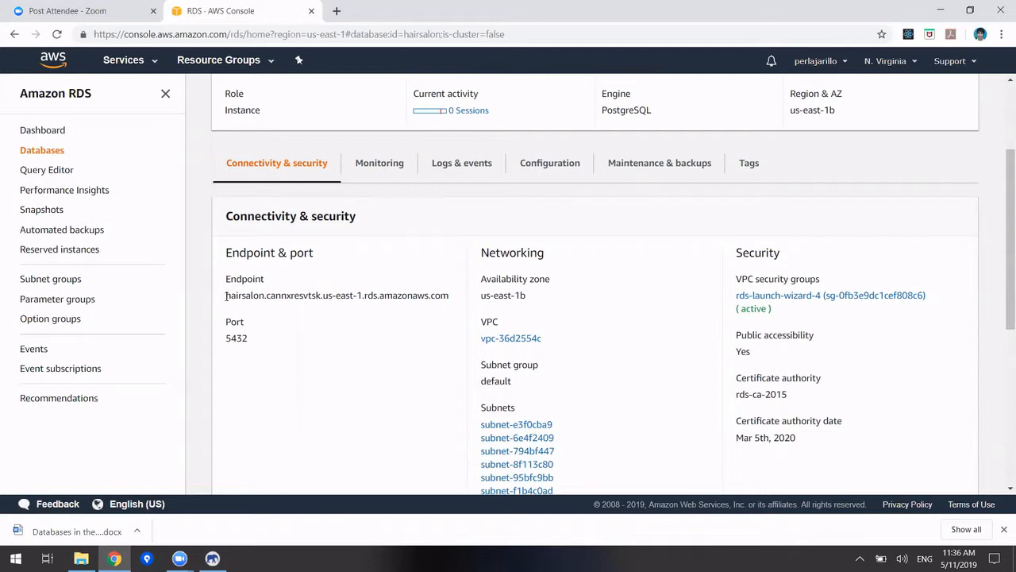
left_click_drag(225, 300, 448, 310)
key("ctrl+c")
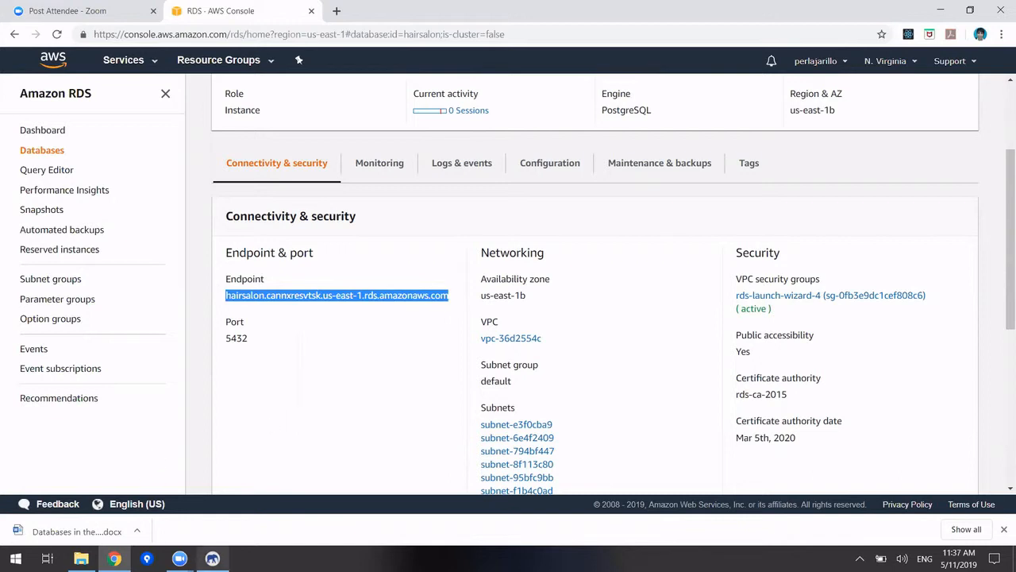
left_click(212, 558)
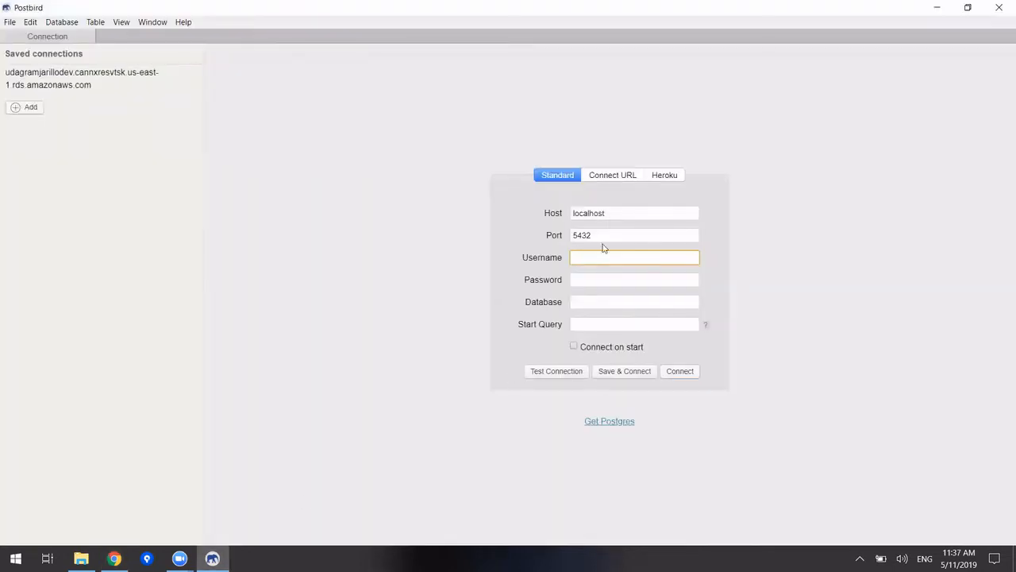
Replace the localhost host value with the pasted hairsalon endpoint
left_click(610, 212)
double_click(590, 212)
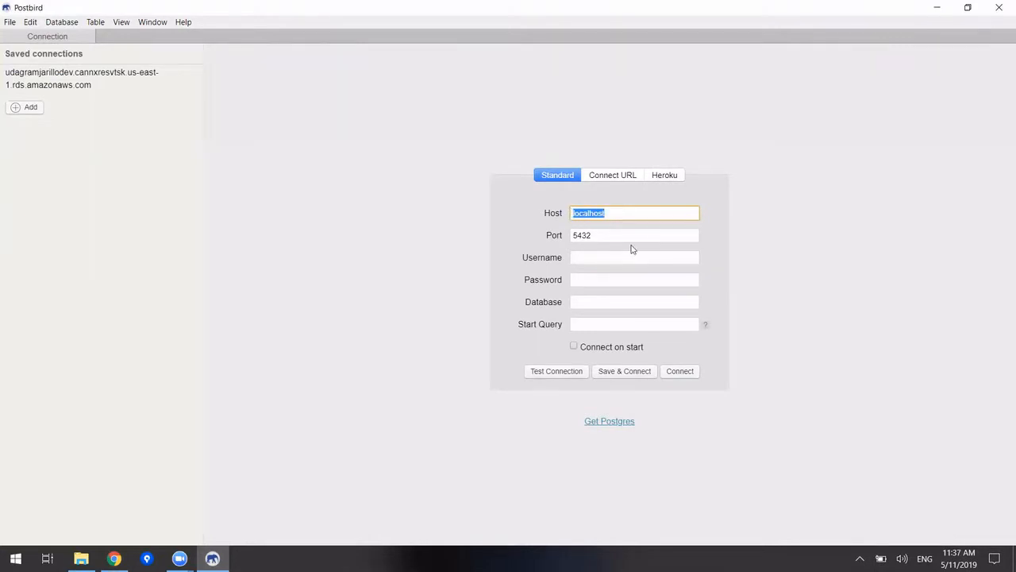
key("BackSpace")
key("ctrl+v")
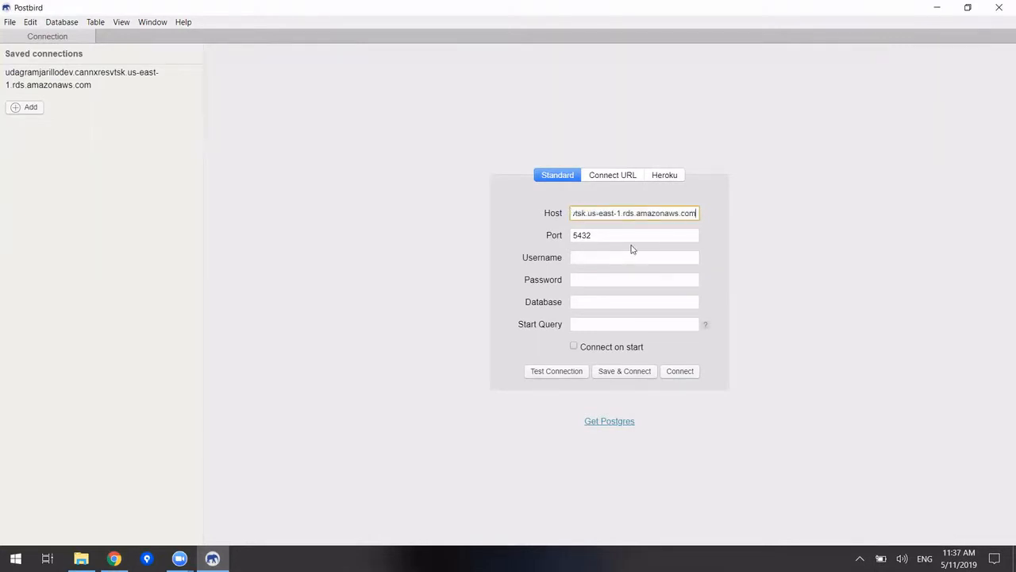
left_click_drag(614, 213, 542, 216)
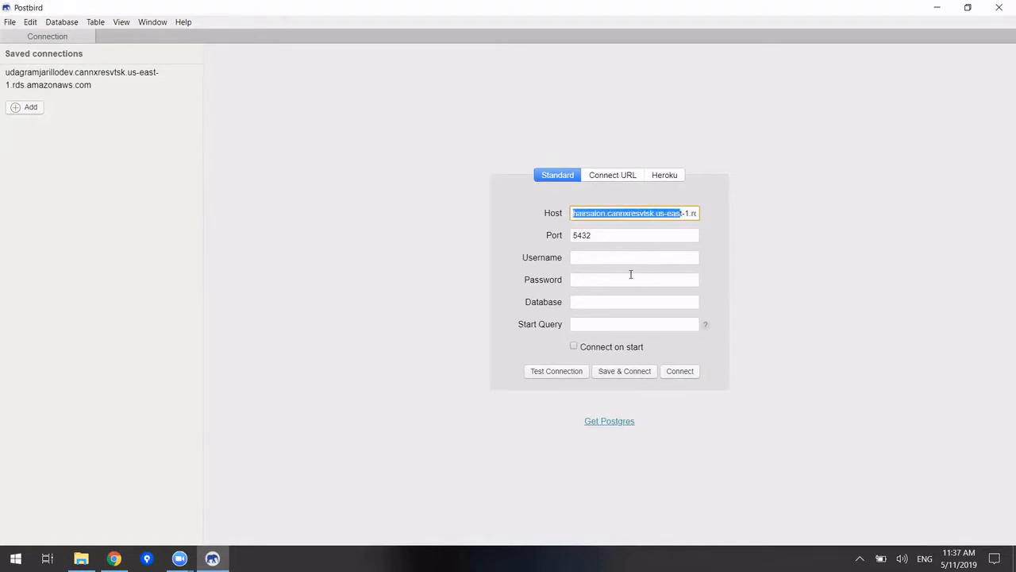
Enter username hairsalon_user, the account password and database name hairsalon
left_click(603, 260)
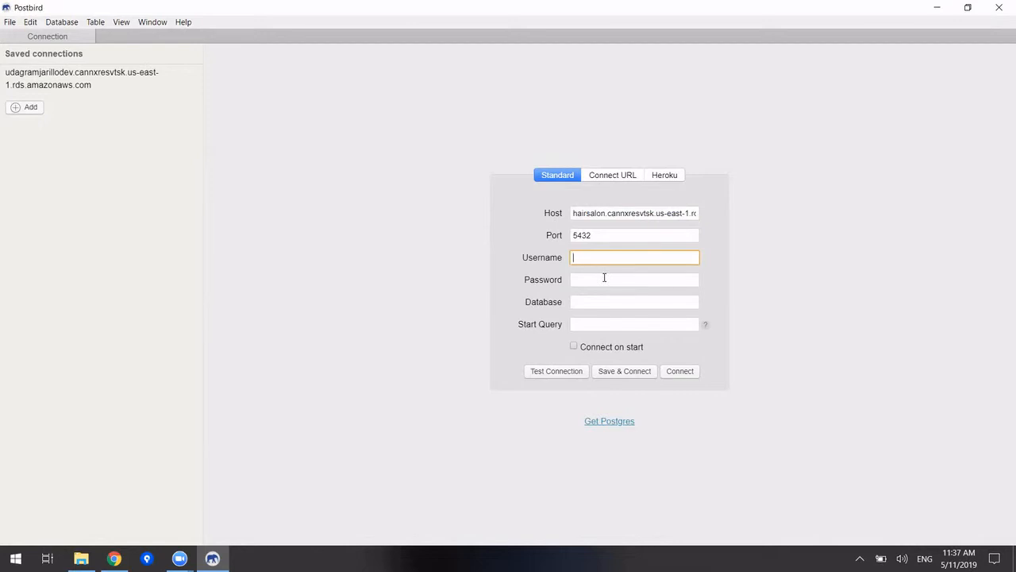
type("hairsalon_user")
left_click(604, 277)
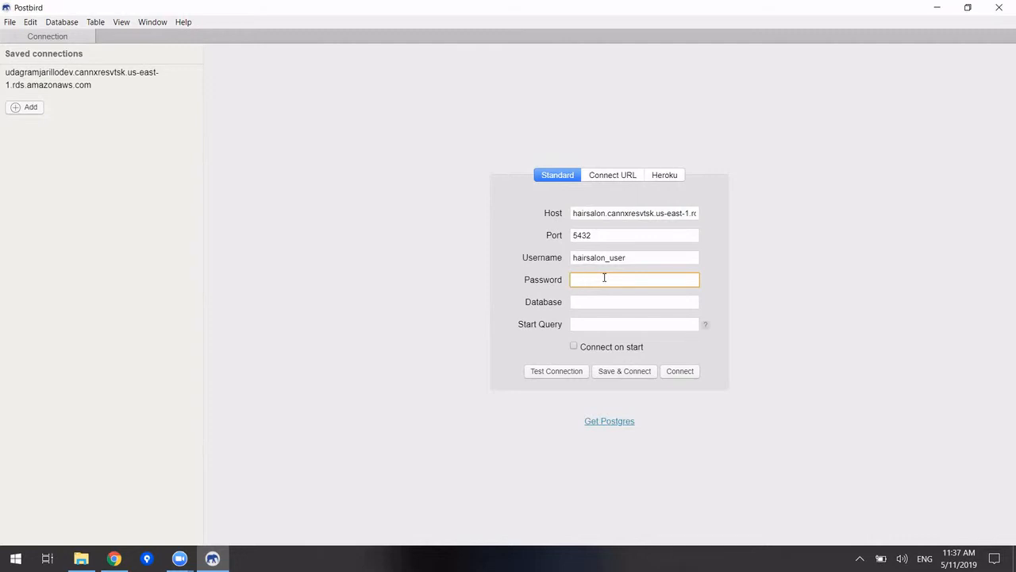
type("••••••••")
left_click(579, 301)
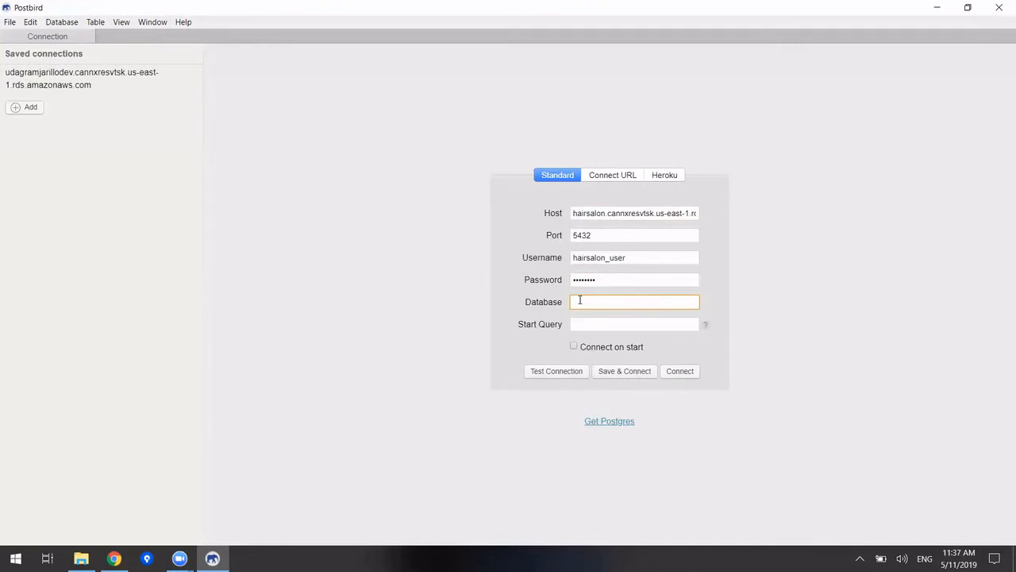
type("hairsalon")
left_click(114, 558)
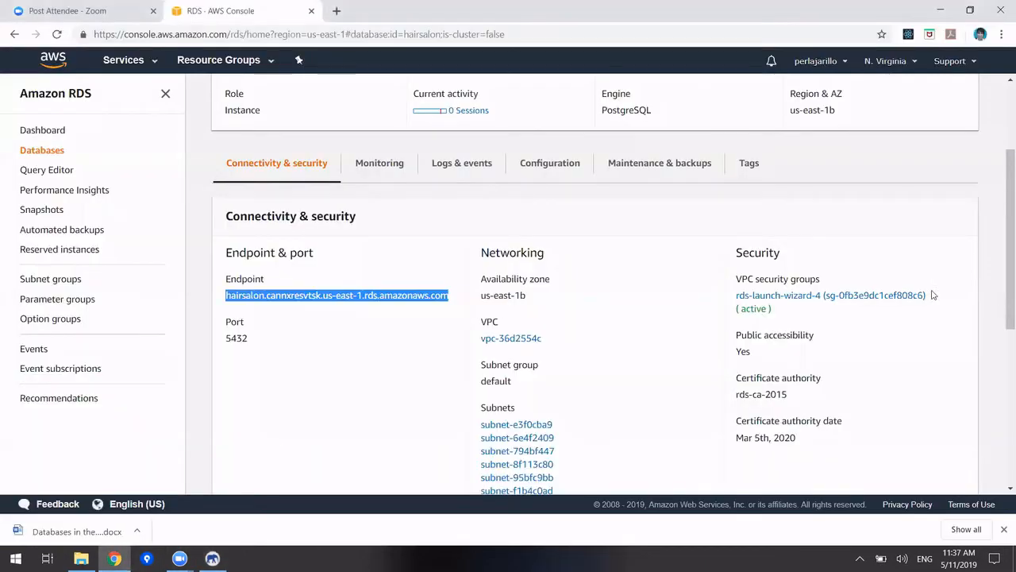
Confirm the instance is named hairsalon at the top of its AWS page, then return to Postbird
left_click_drag(1002, 286, 1001, 205)
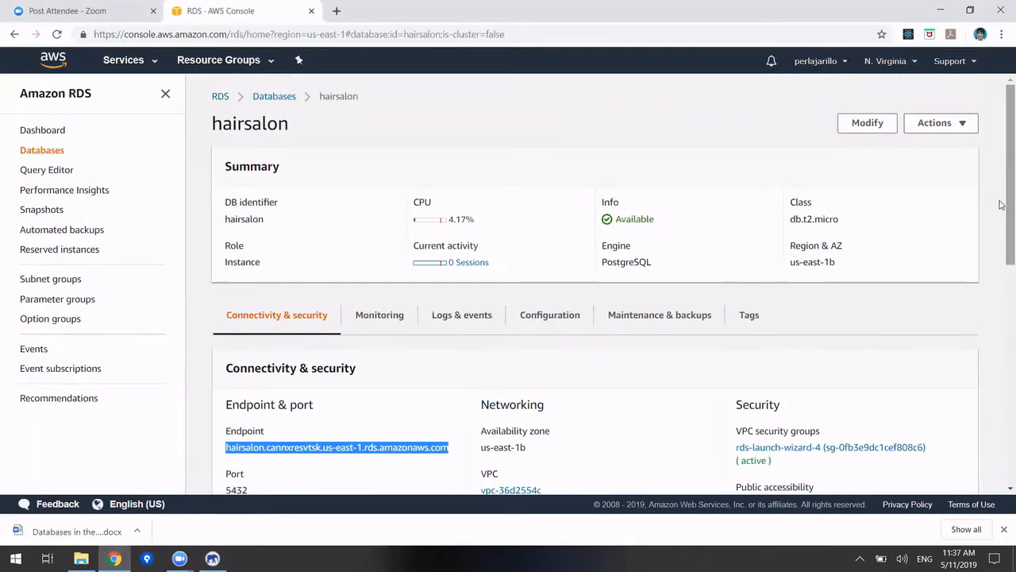
left_click_drag(291, 124, 215, 124)
double_click(215, 124)
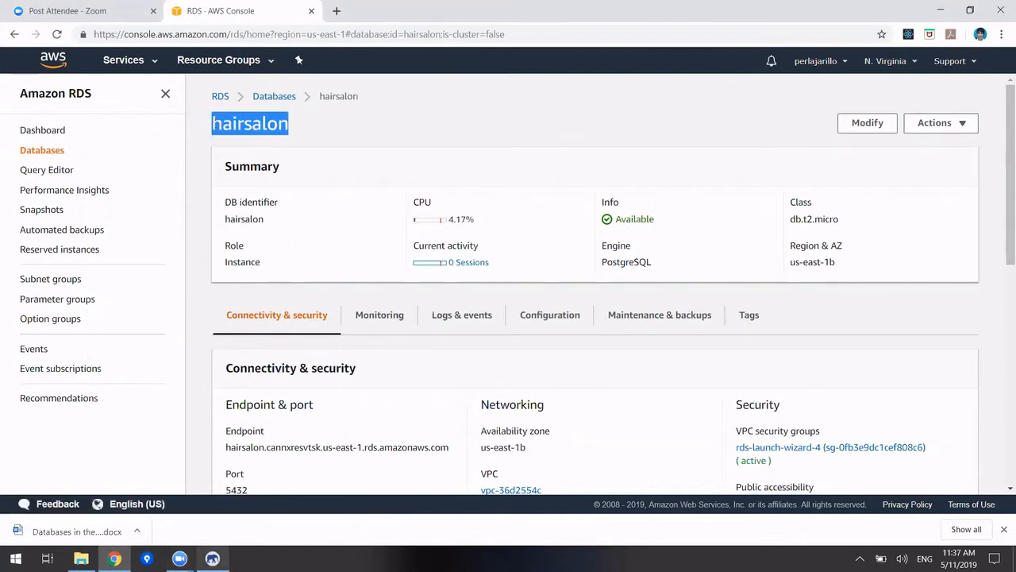
left_click(212, 558)
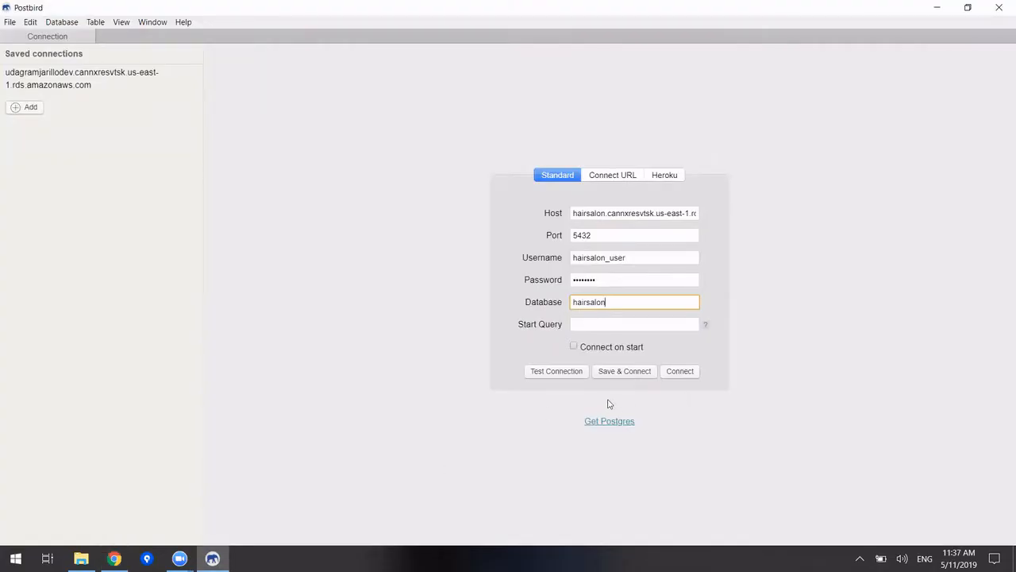
Test Postbird's connection to the hairsalon instance until it reports Successfully connected!
left_click(556, 371)
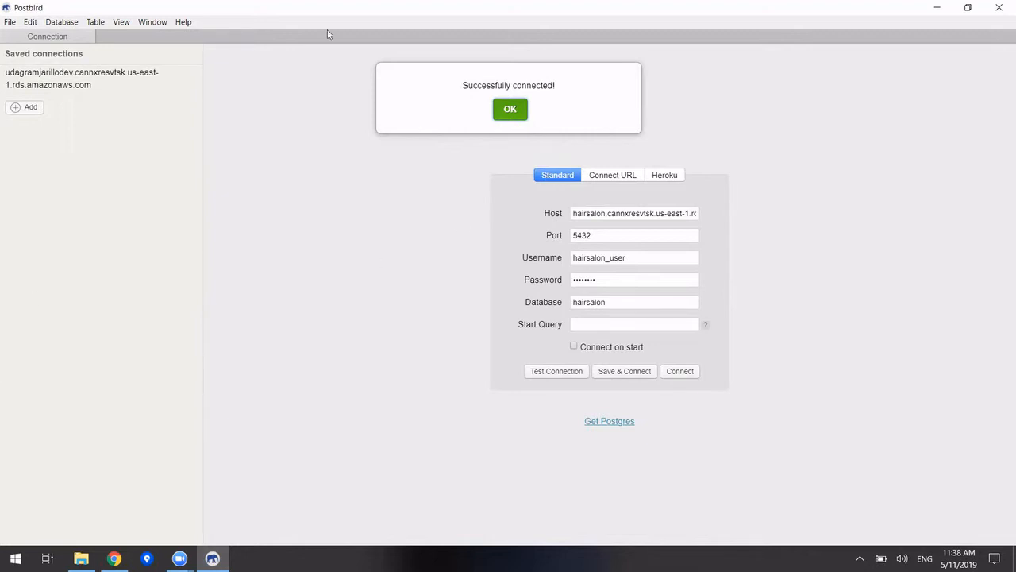
left_click(114, 558)
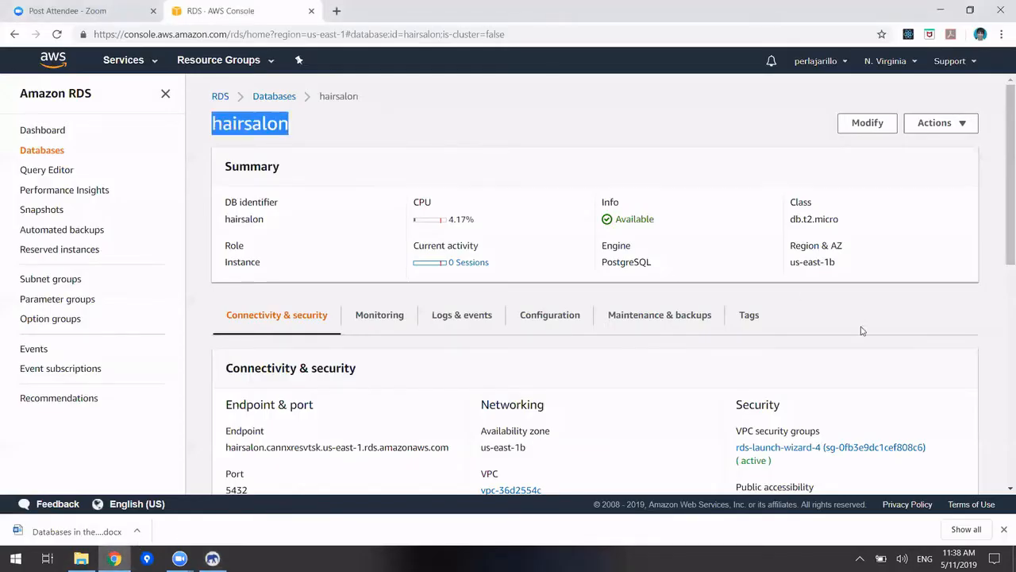
left_click(785, 128)
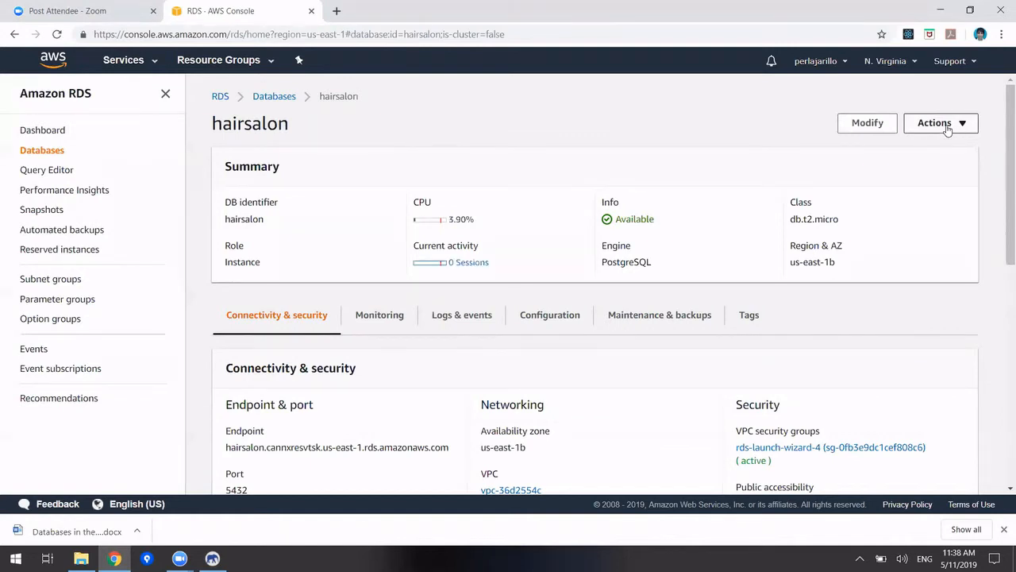
left_click(947, 129)
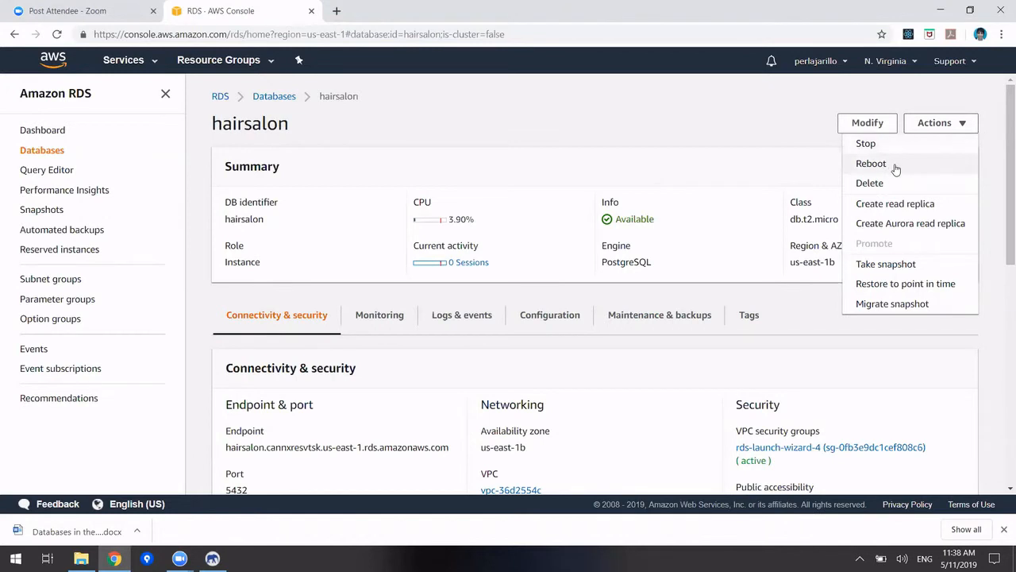
left_click(681, 124)
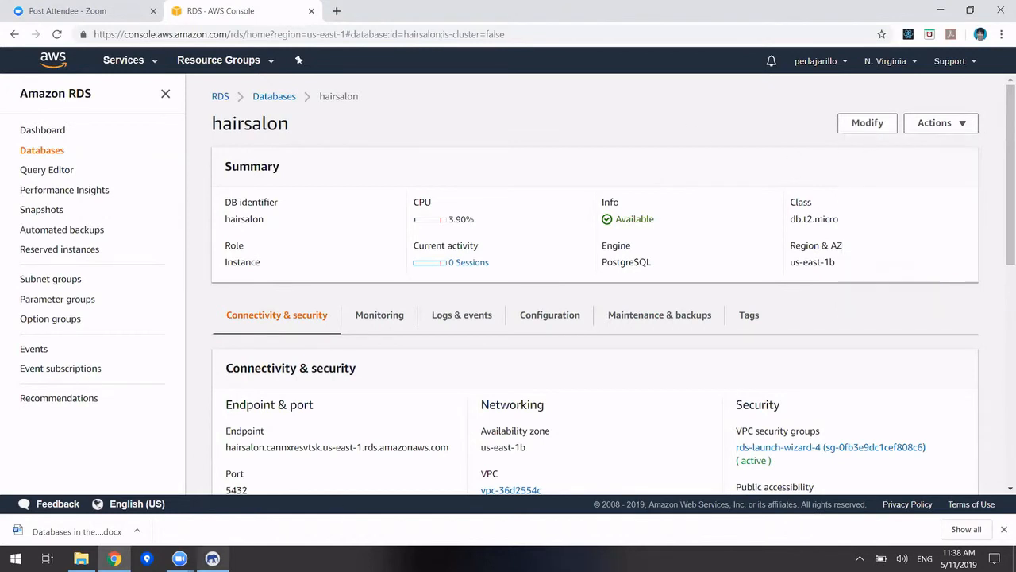
mouse_move(212, 558)
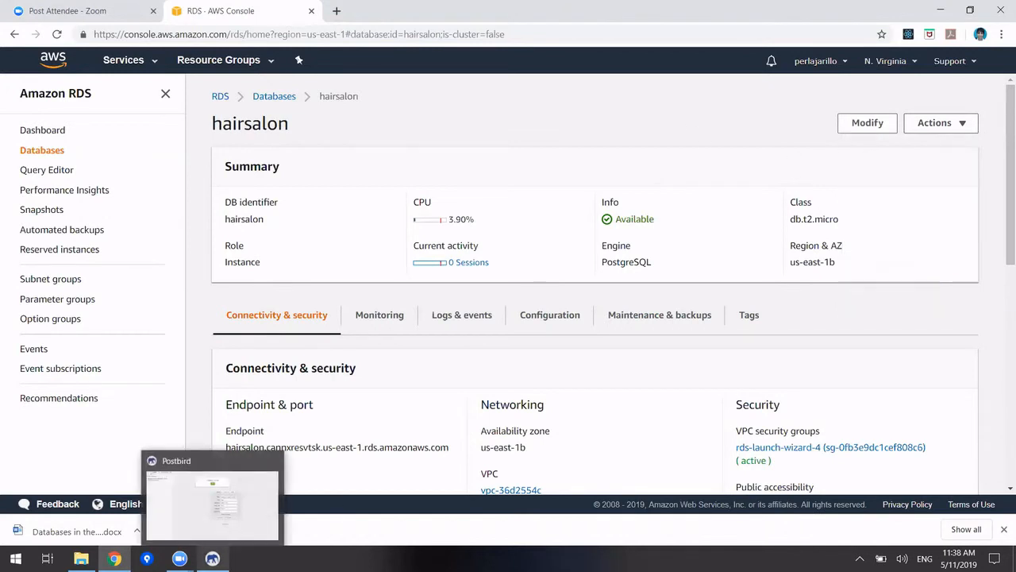
Dismiss the success message and connect Postbird to the hairsalon database
left_click(212, 500)
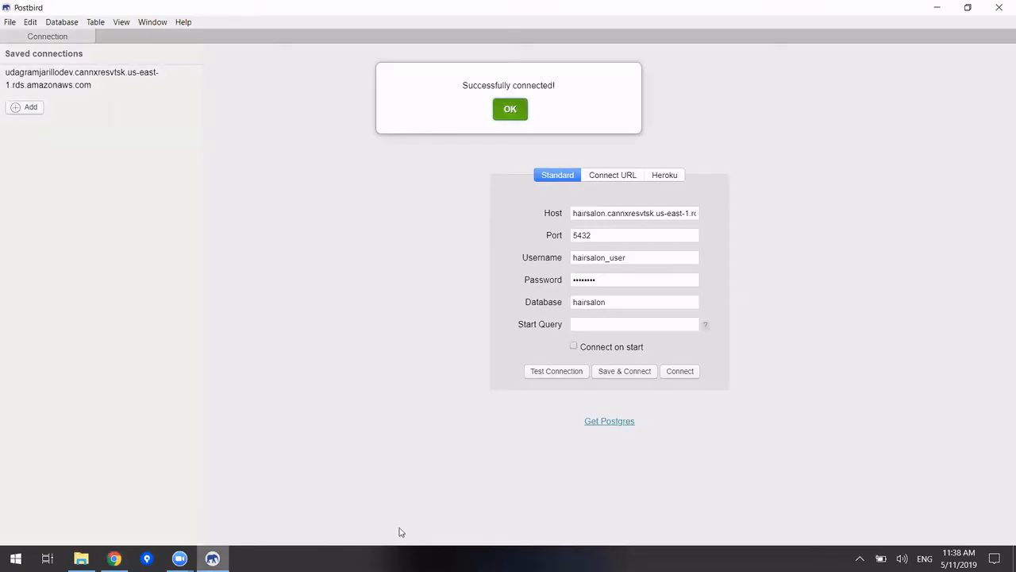
left_click(521, 116)
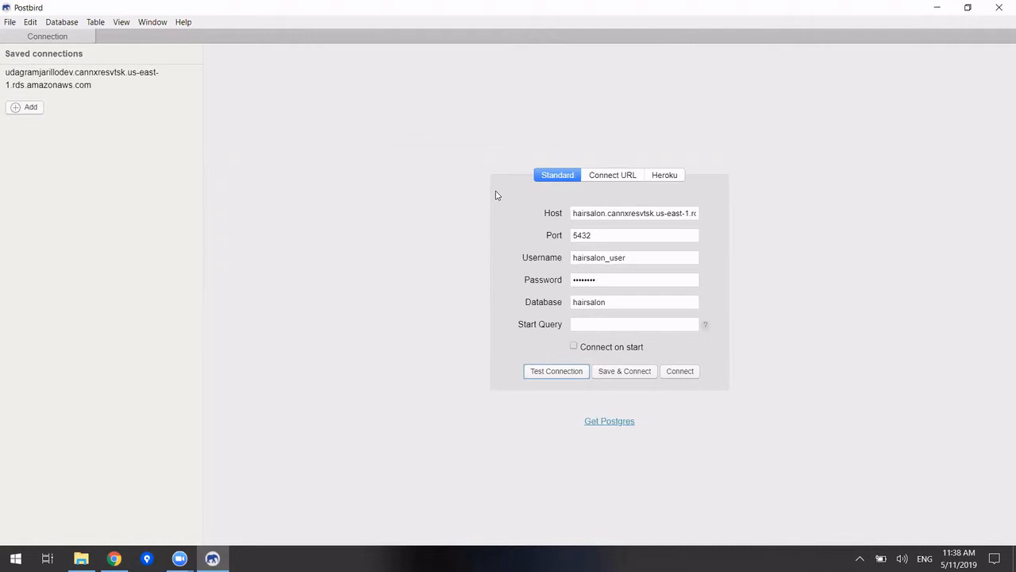
left_click(680, 372)
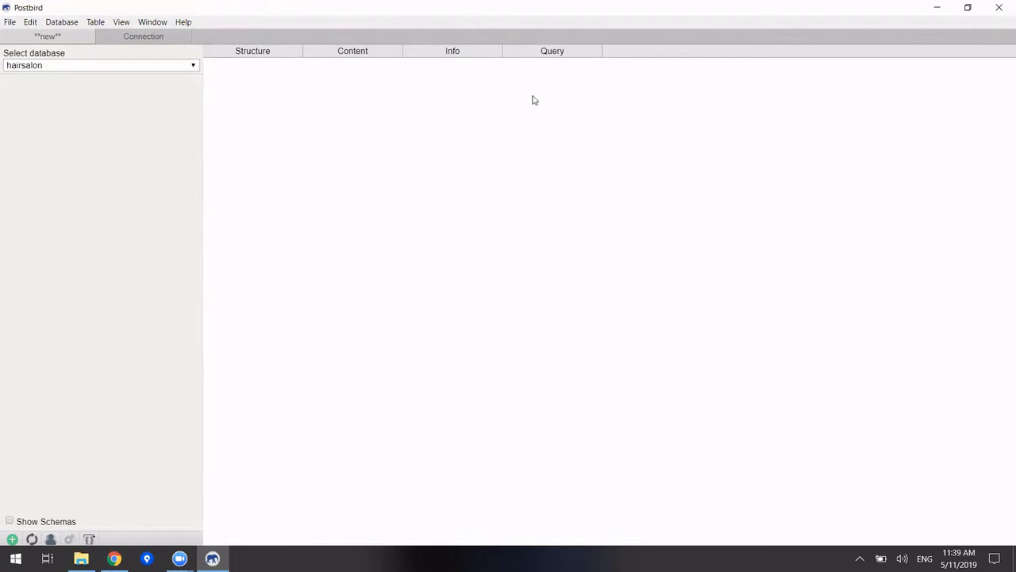
Paste the CREATE TABLE script for customers, hairstylists and appointments into the Query editor
left_click(551, 52)
type("CREATE TABLE customers(     customer_id   serial PRIMARY KEY,     name          varchar(85),     phone_number  varchar(10)     );  CREATE TABLE hairstylists(     stylist_id    serial PRIMARY KEY,     name          varchar(85),     phone_number  varchar(10),     specialty     varchar(20)     );  CREATE TABLE appointments(     appointment_id serial PRIMARY KEY,     customer_id   int,     stylist_id    int,     date          date,     time      time,     CONSTRAINT fk_customers_appointments FOREIGN KEY (customer_id) REFERENCES customers (customer_id),     CONSTRAINT fk_hairstylists_appointments FOREIGN KEY (stylist_id) REFERENCES hairstylists(stylist_id)     );")
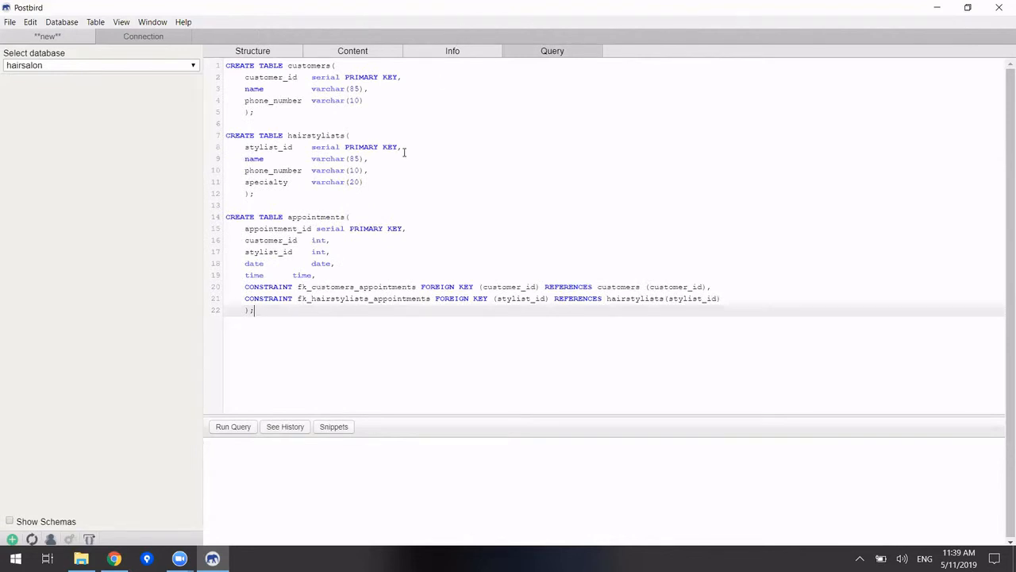
left_click_drag(256, 310, 225, 64)
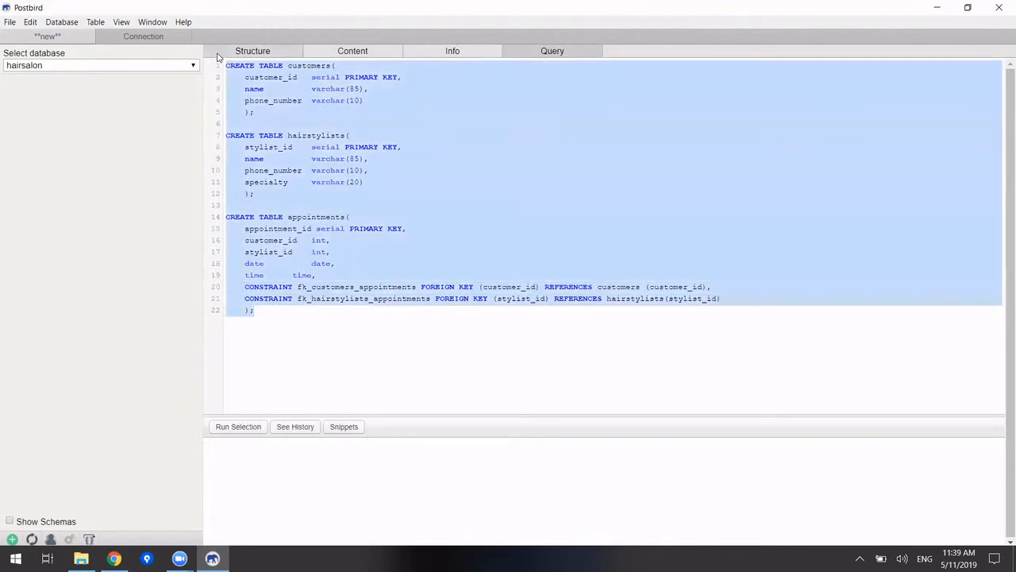
left_click(288, 100)
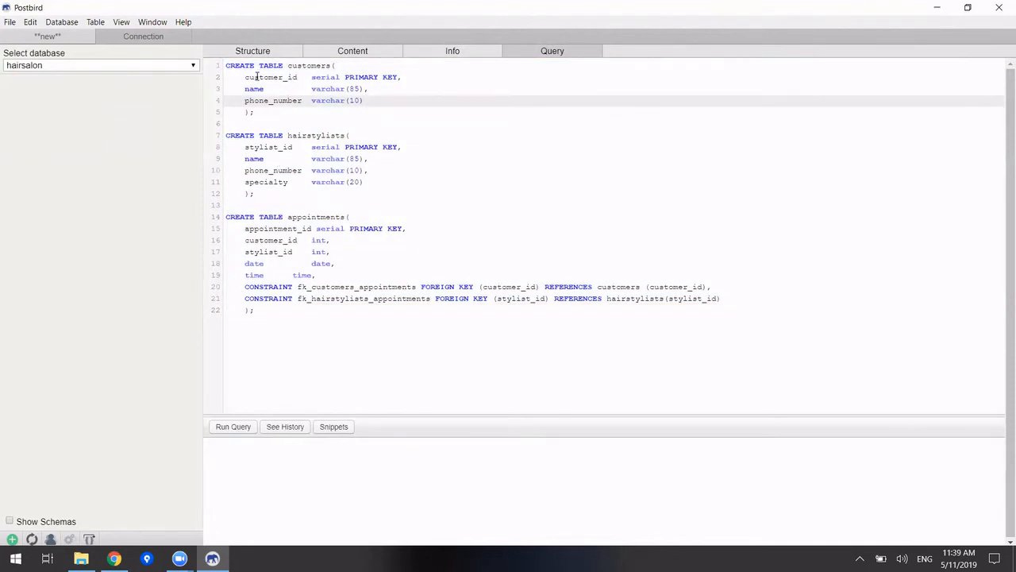
left_click(259, 77)
left_click(305, 67)
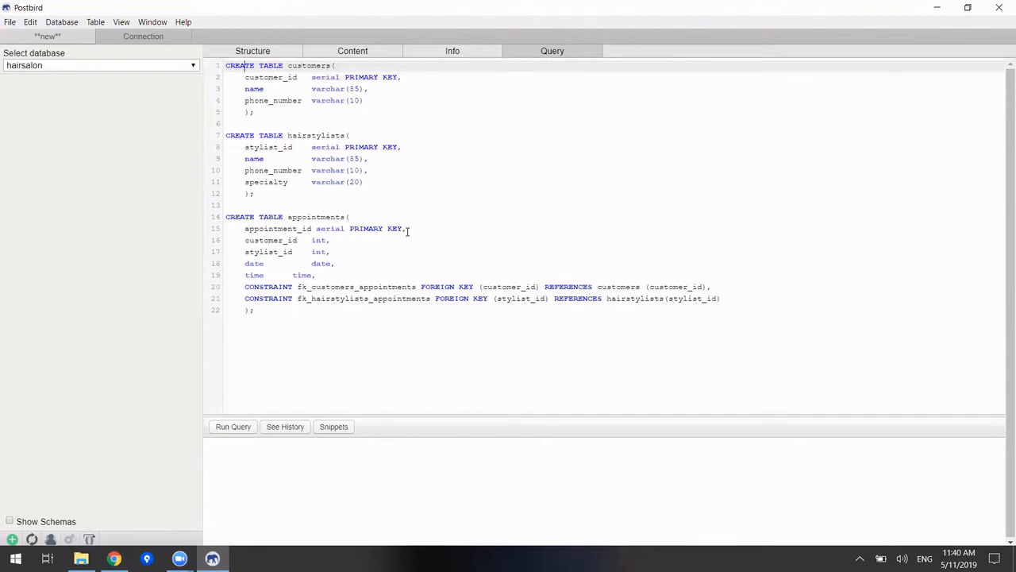
key("Right")
key("Right")
key("Right")
key("Right")
key("Right")
key("Right")
key("Right")
key("Right")
key("Right")
key("Right")
key("Right")
key("Right")
key("Right")
key("Right")
key("Right")
key("Left")
key("Left")
key("Left")
key("Left")
key("Left")
key("Left")
key("Left")
key("Left")
key("Left")
key("Left")
key("Down")
key("Down")
key("Down")
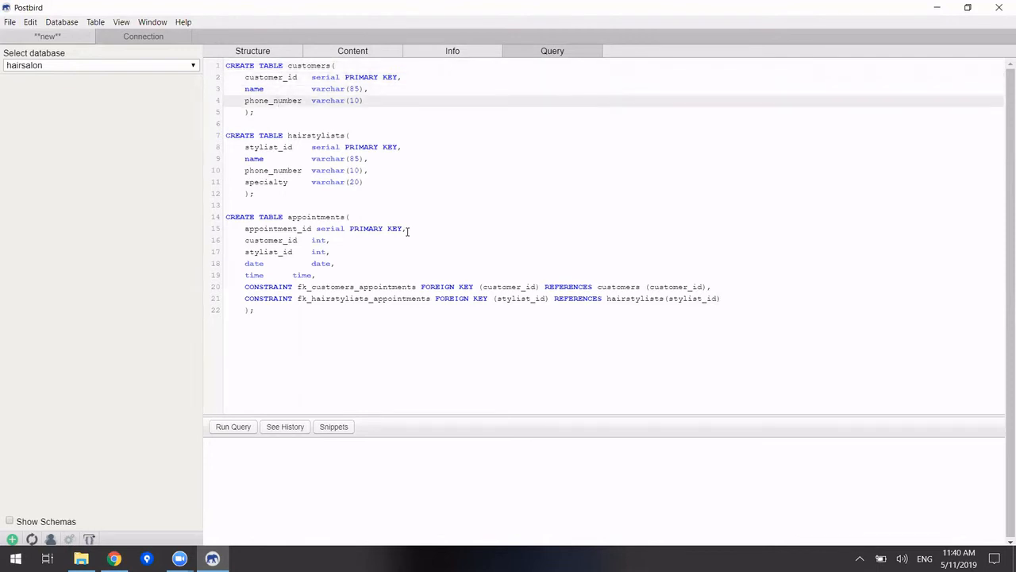
key("Up")
key("Up")
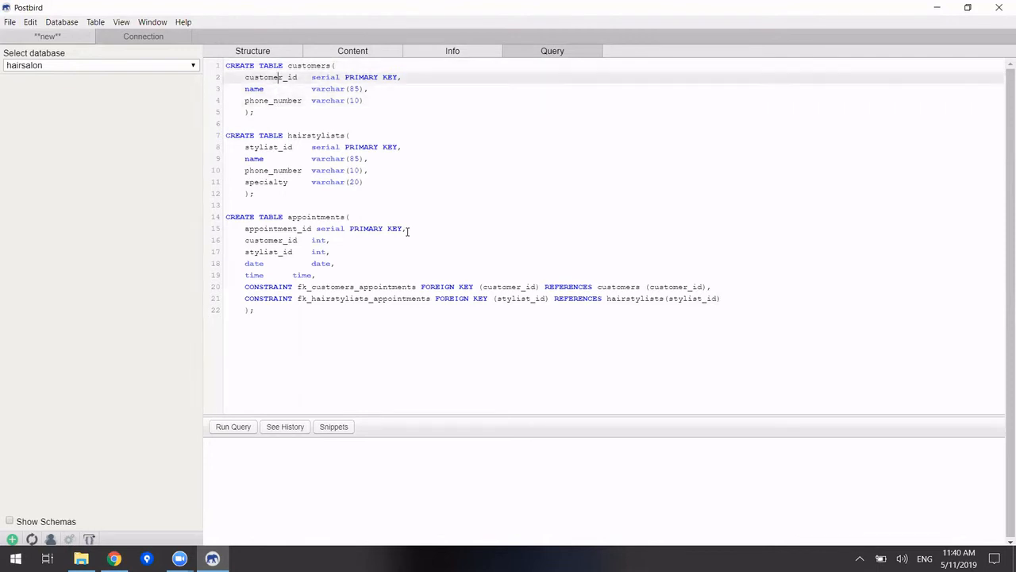
key("Down")
key("Down")
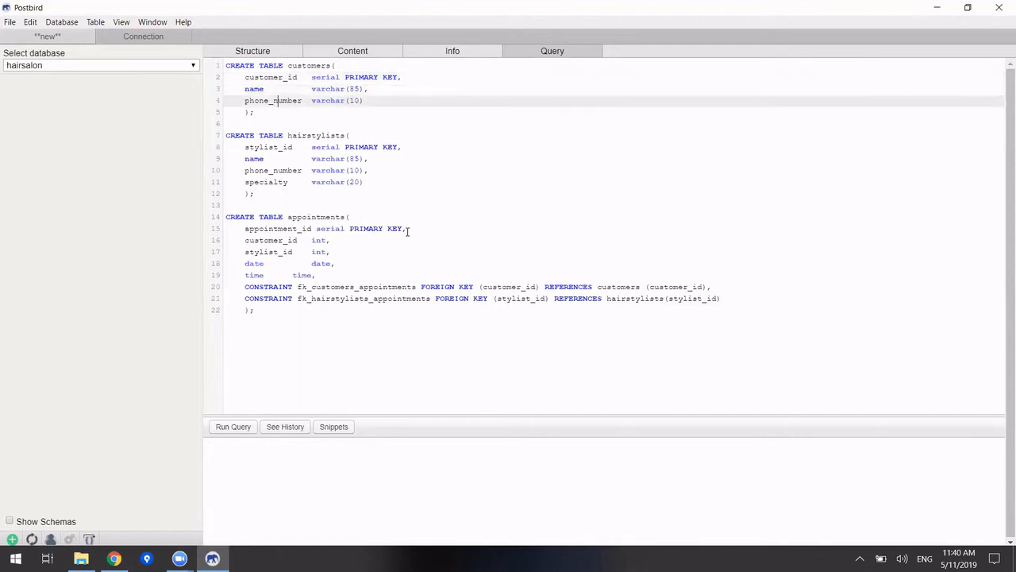
key("Down")
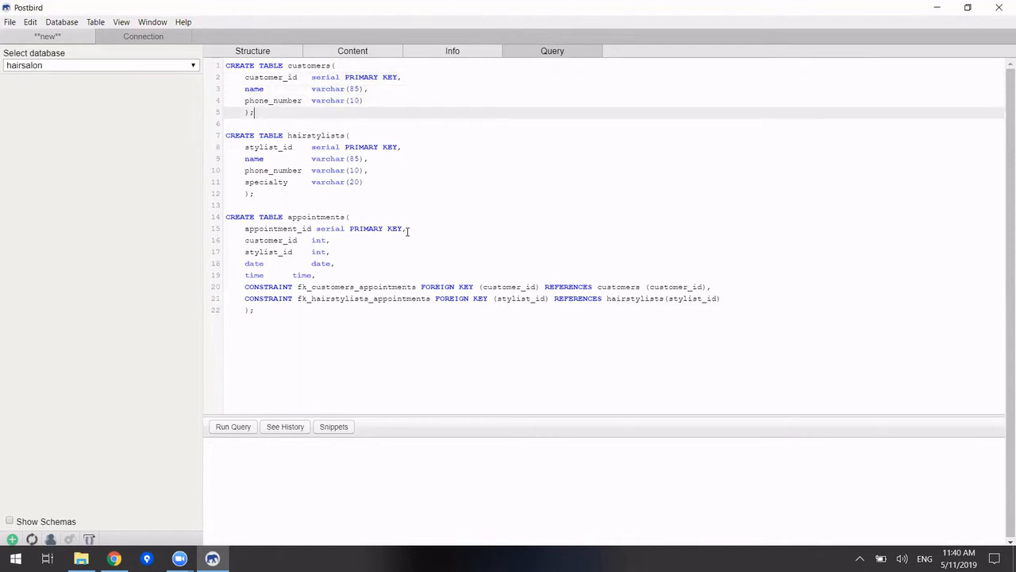
key("Down")
key("Down")
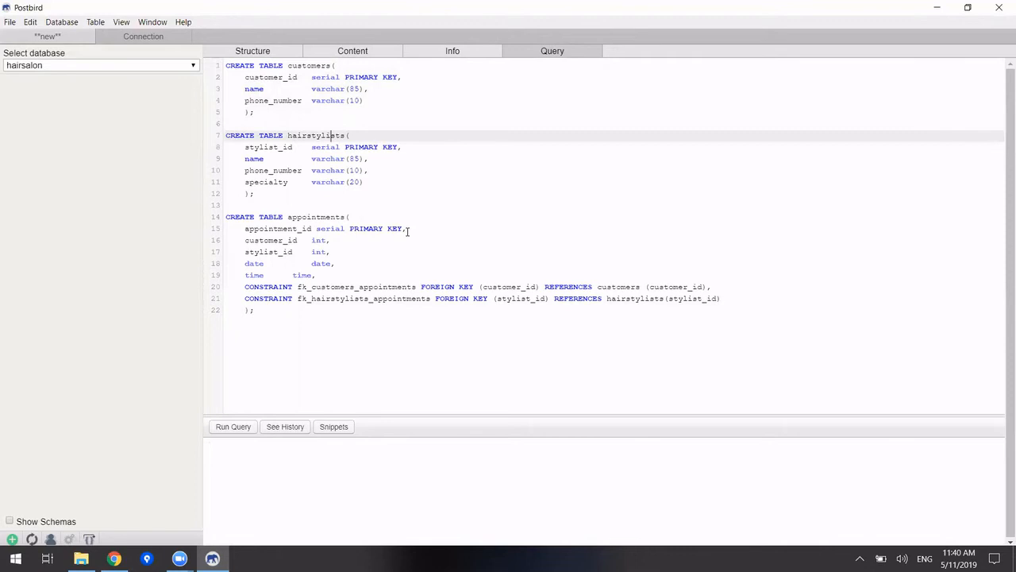
key("Left")
key("Left")
key("Left")
key("Left")
key("Left")
key("Left")
key("Down")
key("Down")
key("Down")
key("Down")
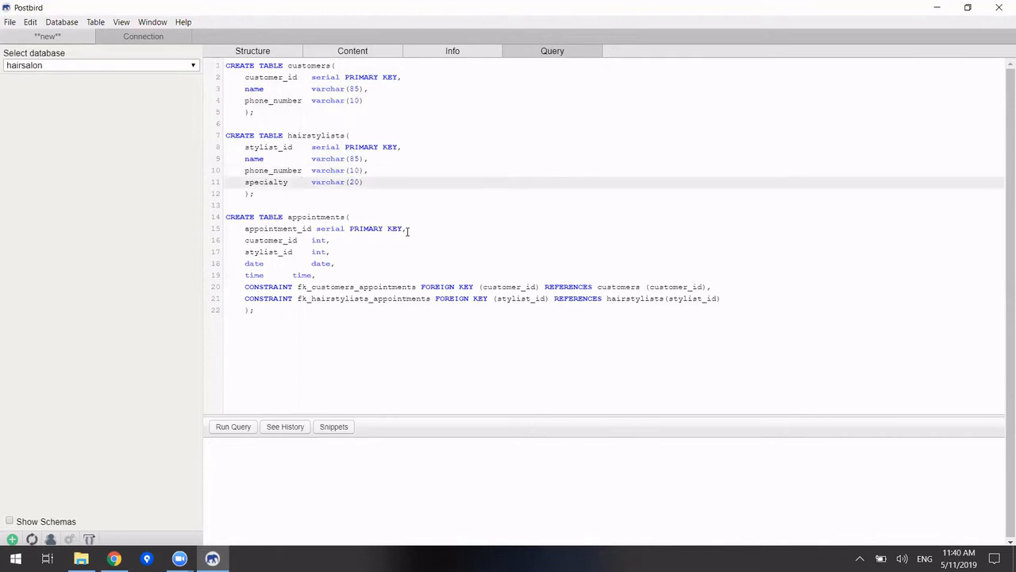
key("Down")
key("Down")
key("Down")
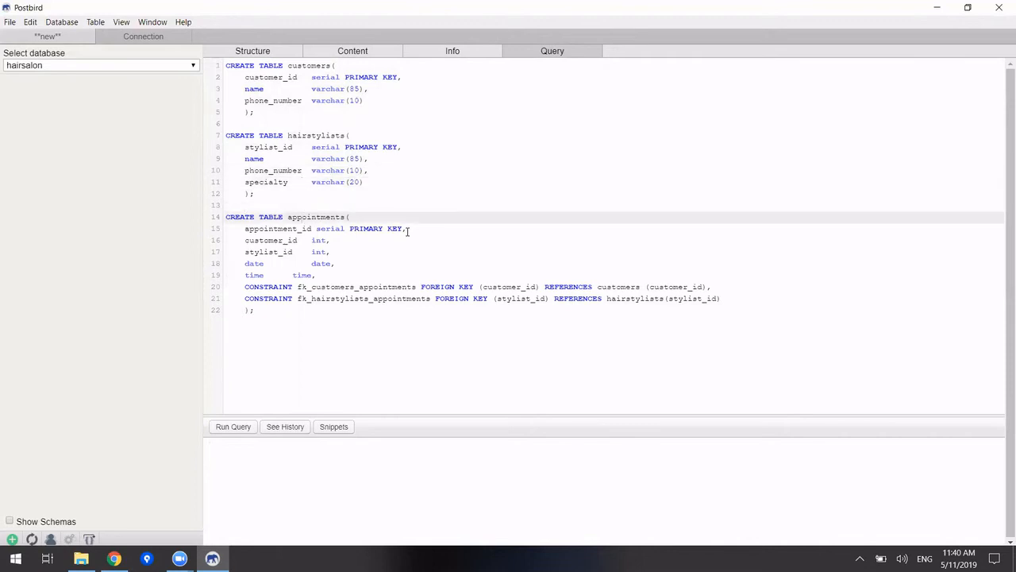
key("Down")
key("Down")
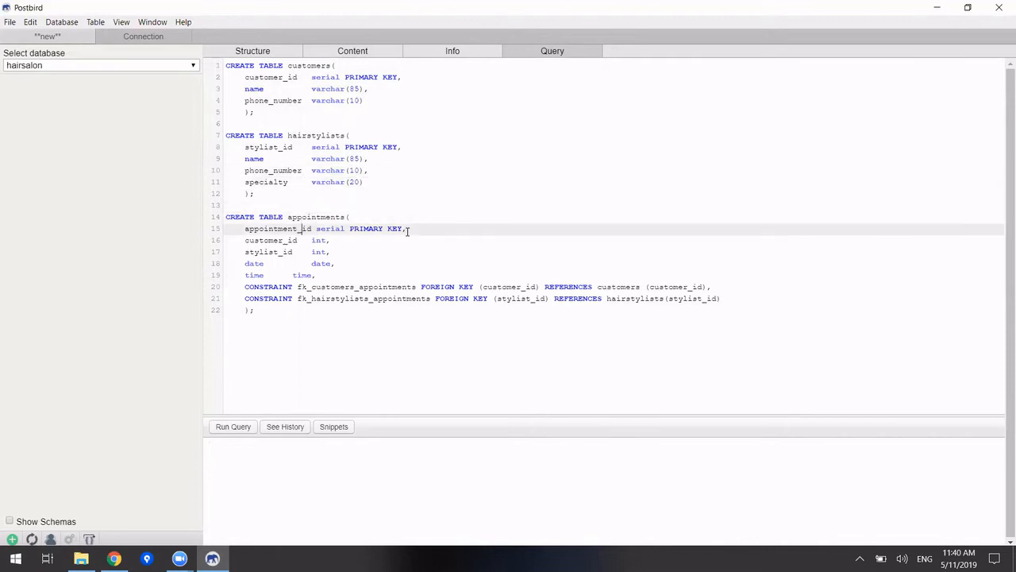
key("Down")
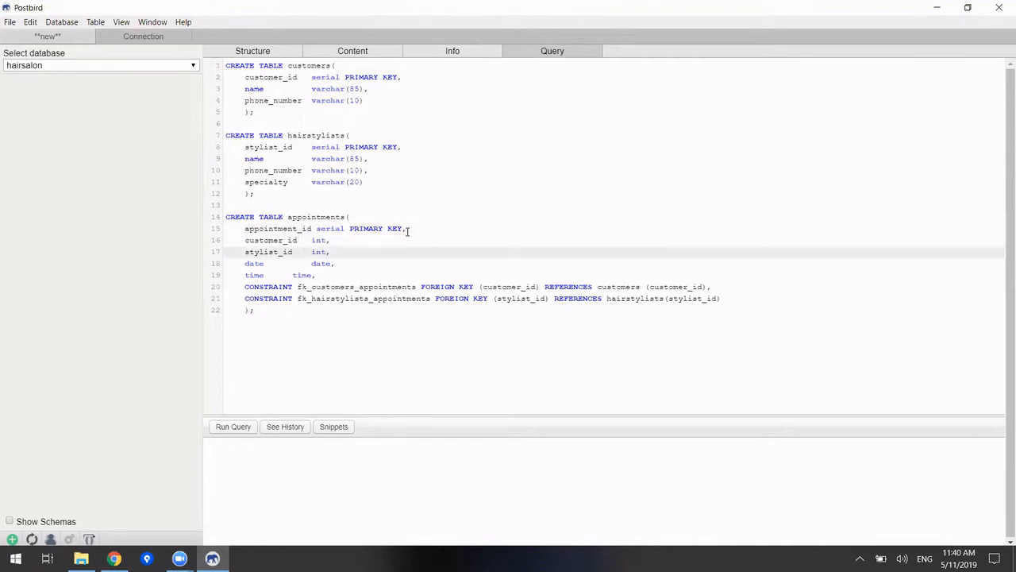
key("Down")
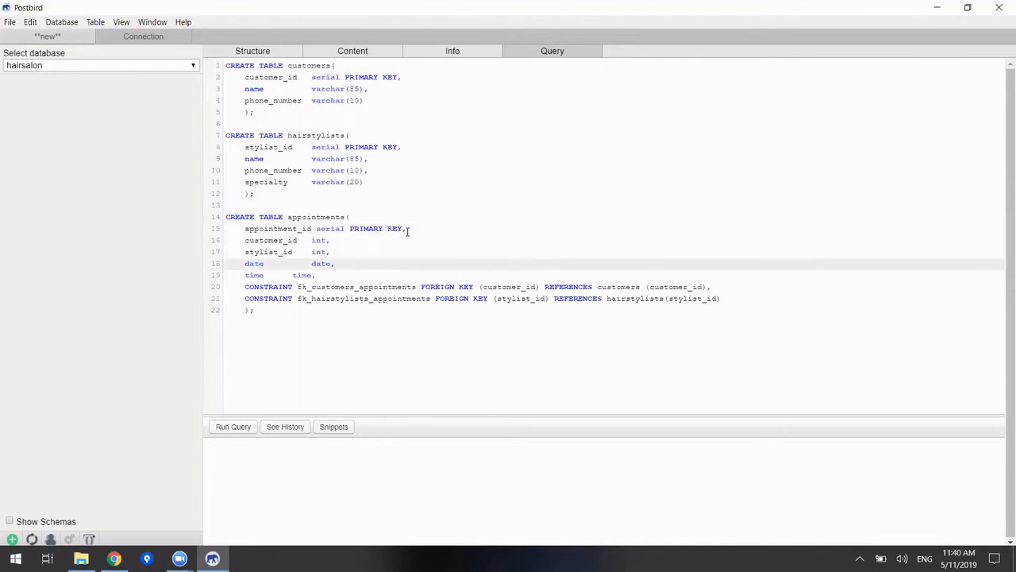
key("Down")
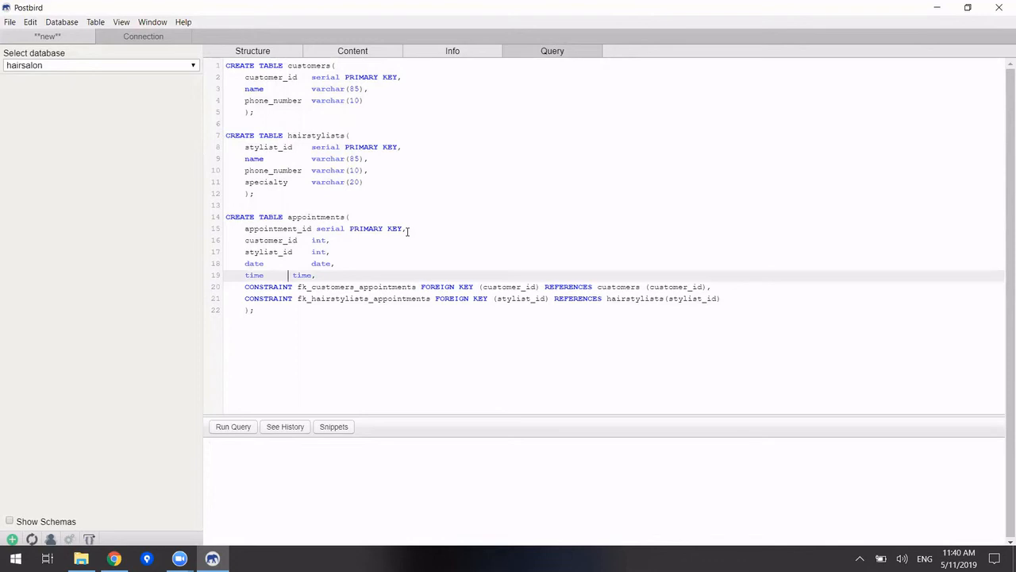
key("Down")
key("Right")
key("Right")
key("Right")
key("Right")
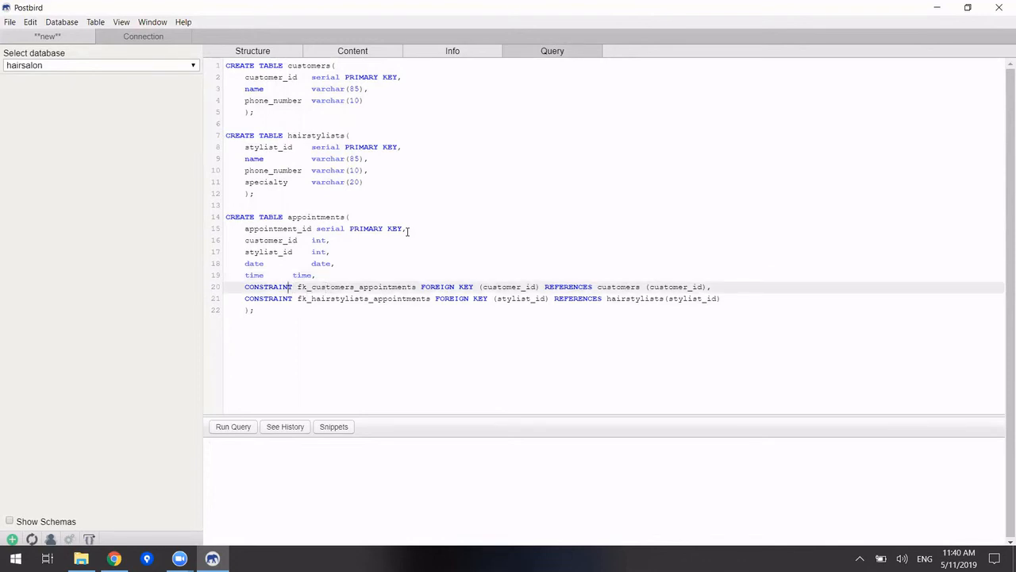
key("Left")
key("Right")
key("Right")
key("Right")
key("Right")
key("Right")
key("Right")
key("Right")
key("Right")
key("Right")
key("Right")
key("Right")
key("Right")
key("Right")
key("Right")
key("Right")
key("Right")
key("Right")
key("Right")
key("Right")
key("Right")
key("Down")
key("Up")
key("Right")
key("Right")
key("Right")
key("Down")
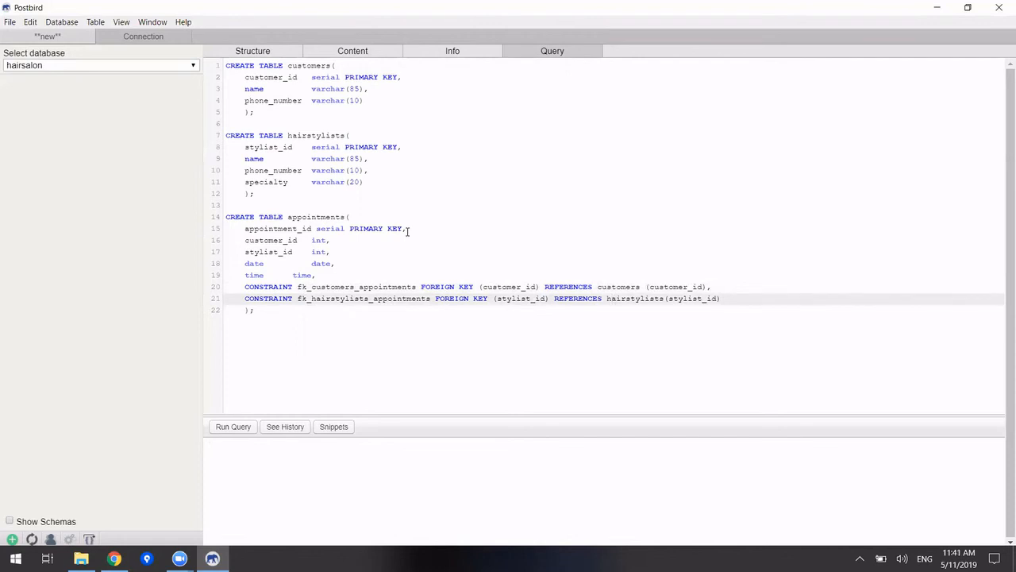
key("Up")
key("Up")
key("Up")
key("Up")
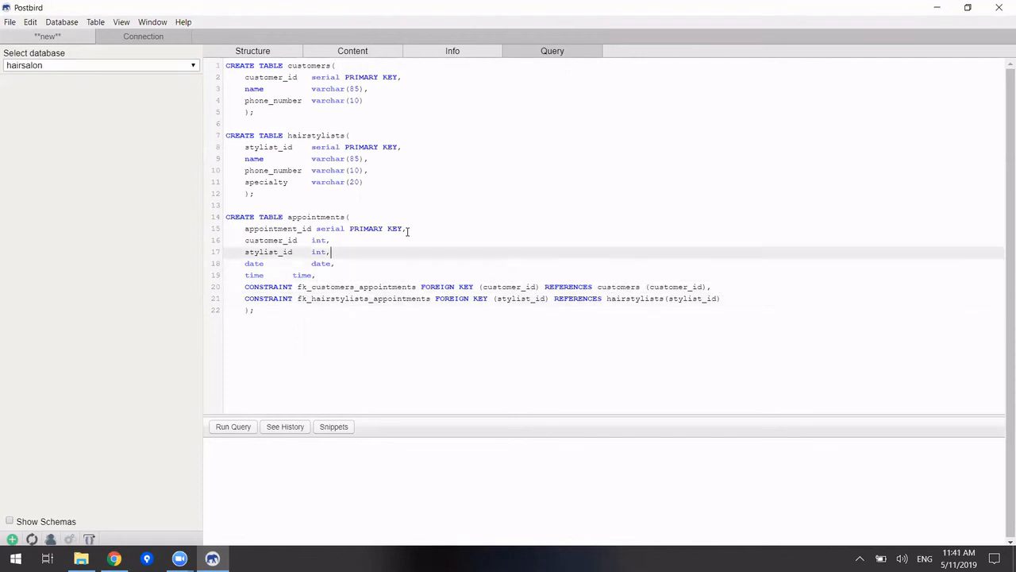
key("Down")
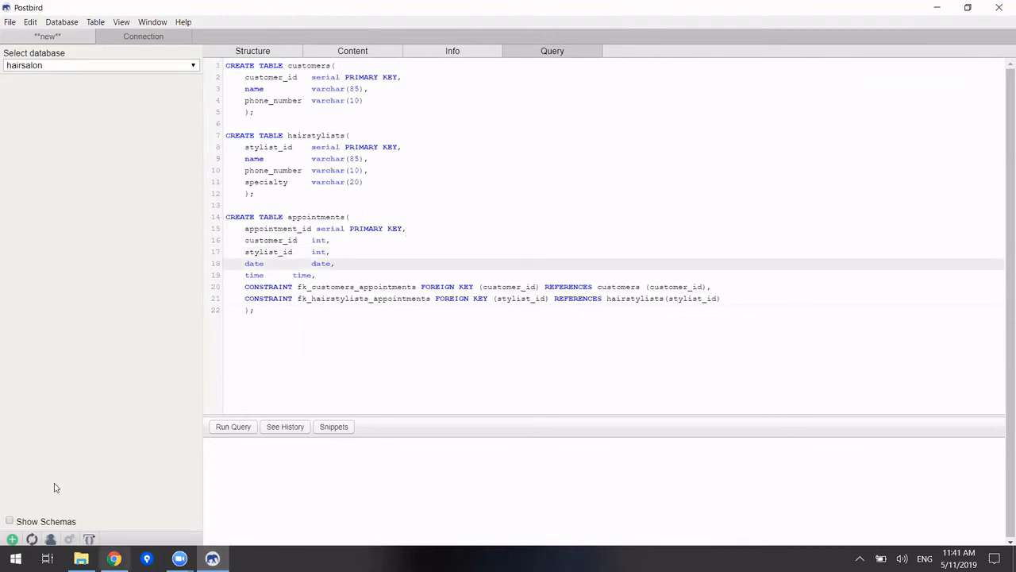
Run the script, then inspect the appointments, customers and hairstylists table structures
left_click(230, 429)
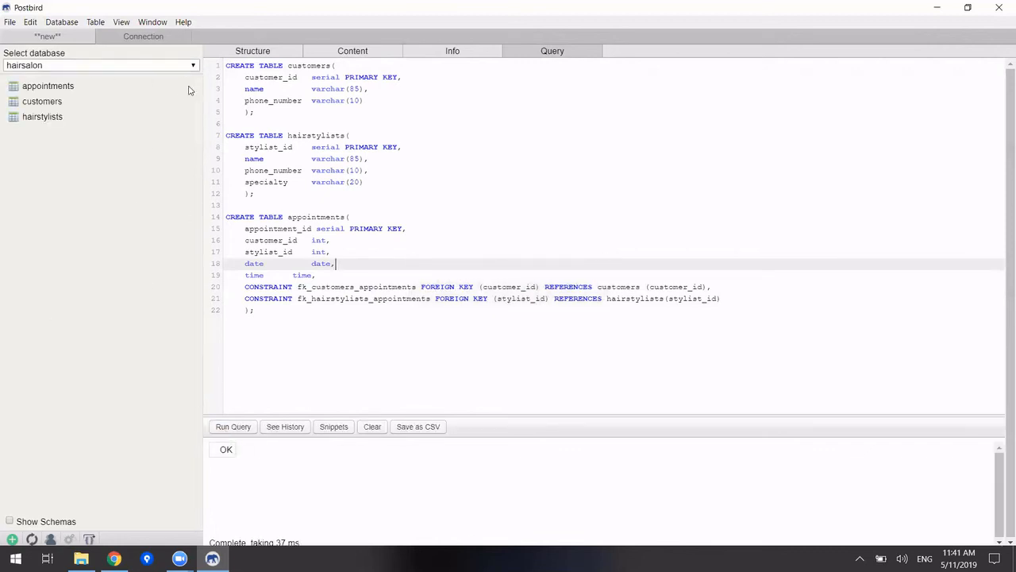
left_click(47, 87)
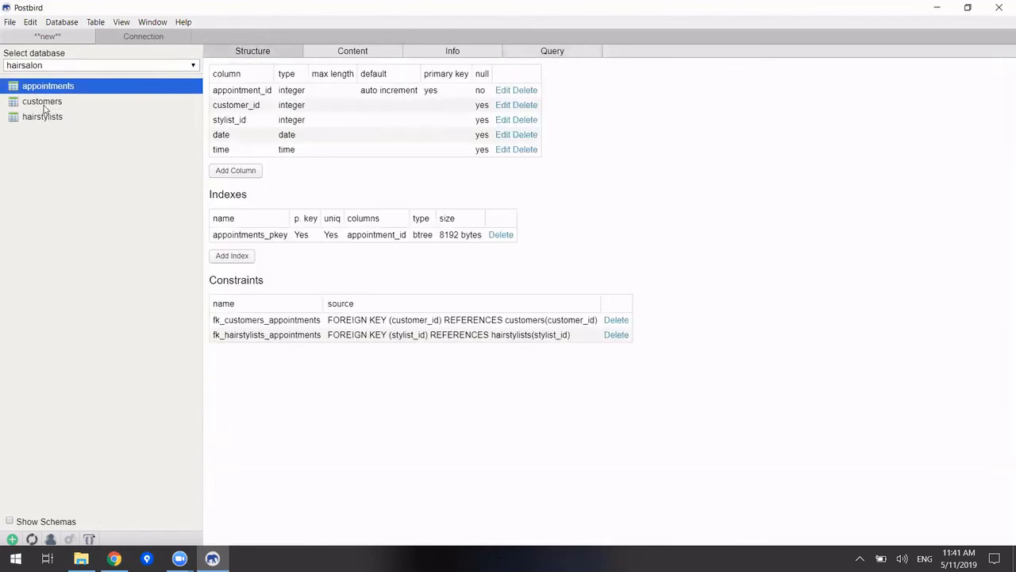
left_click(41, 108)
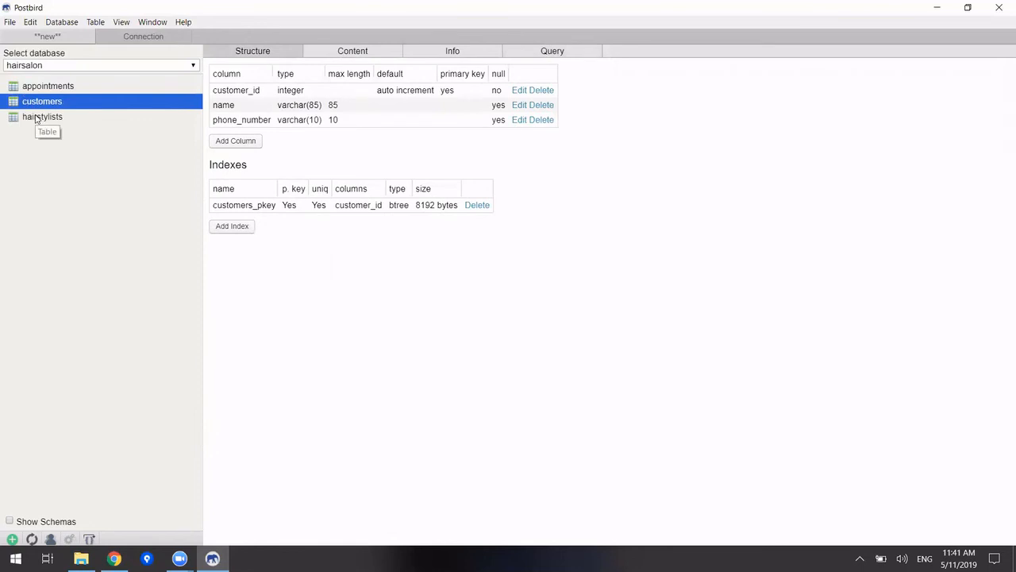
left_click(36, 119)
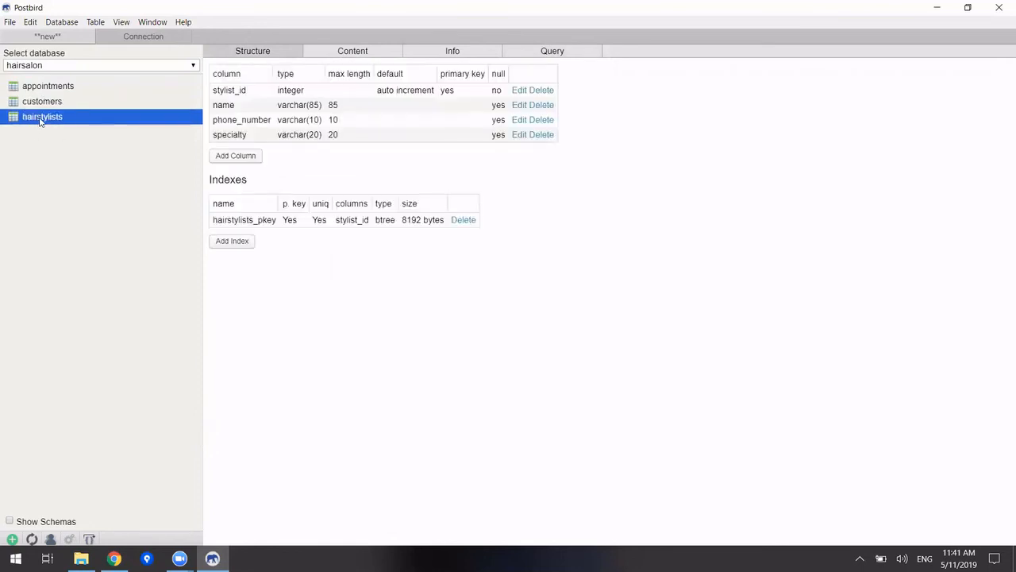